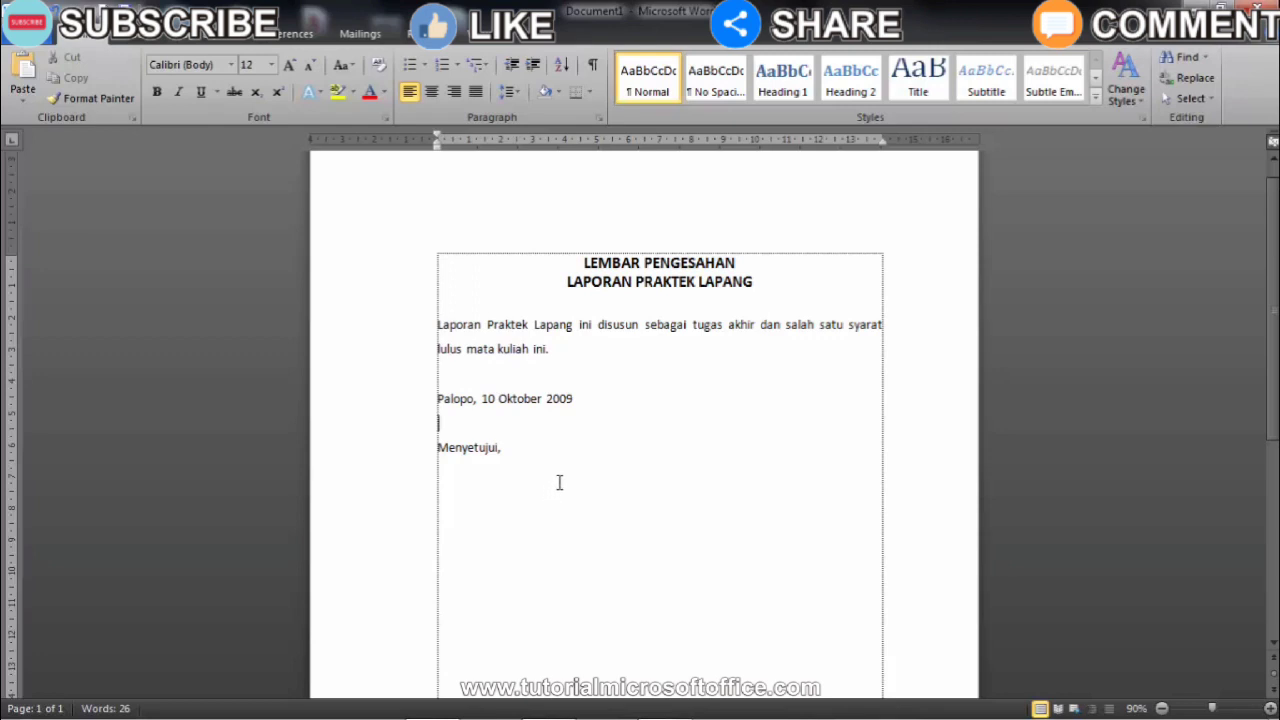
Add the line 'Ketua Tingkat' directly under 'Menyetujui,', correcting the typos while typing.
scroll(549, 398, down, 2)
scroll(549, 398, up, 1)
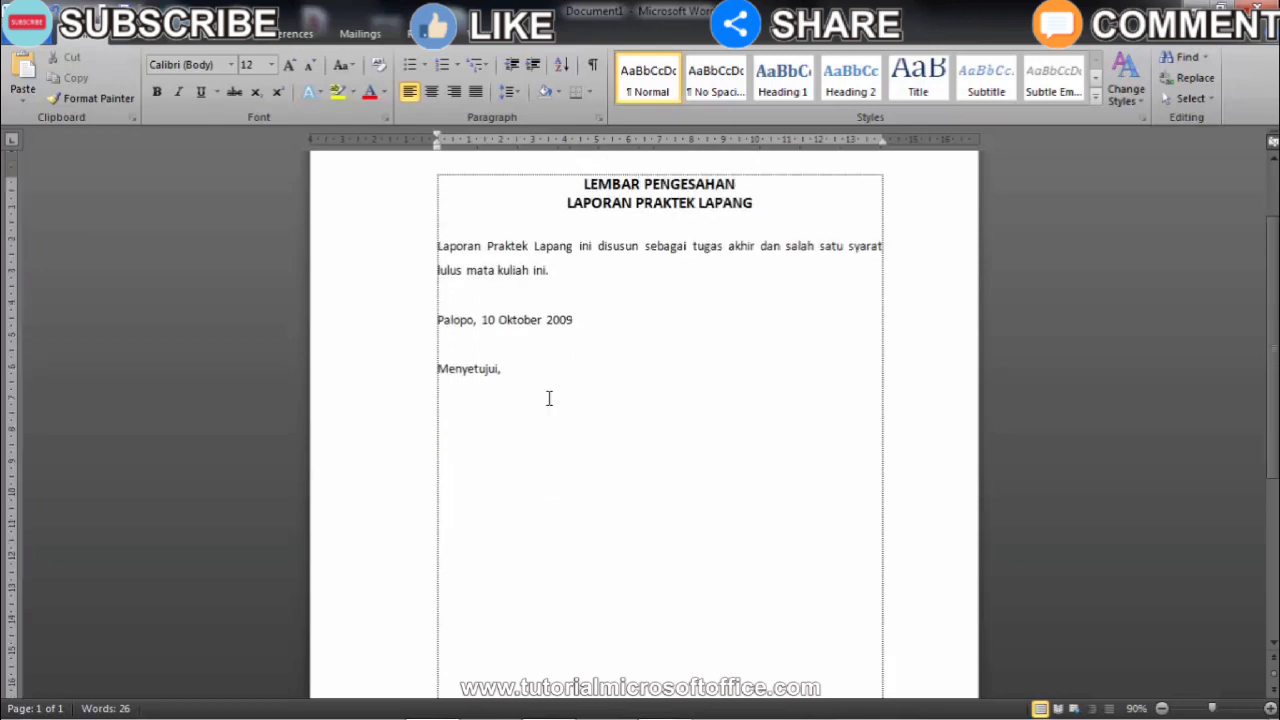
scroll(549, 398, down, 1)
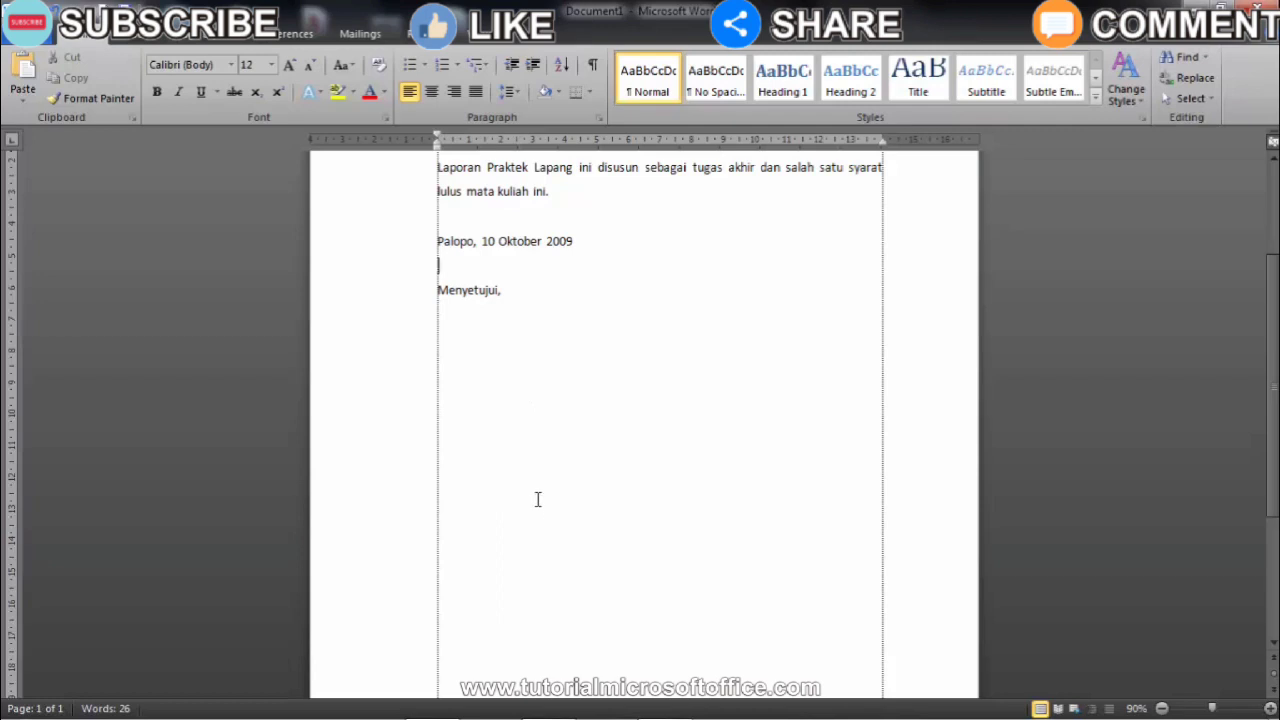
click(540, 292)
text(Ketua)
text( Tinka)
key(BackSpace)
key(BackSpace)
key(BackSpace)
text(gat)
key(BackSpace)
key(BackSpace)
text(ka)
ctrl+scroll(846, 288, up, 1)
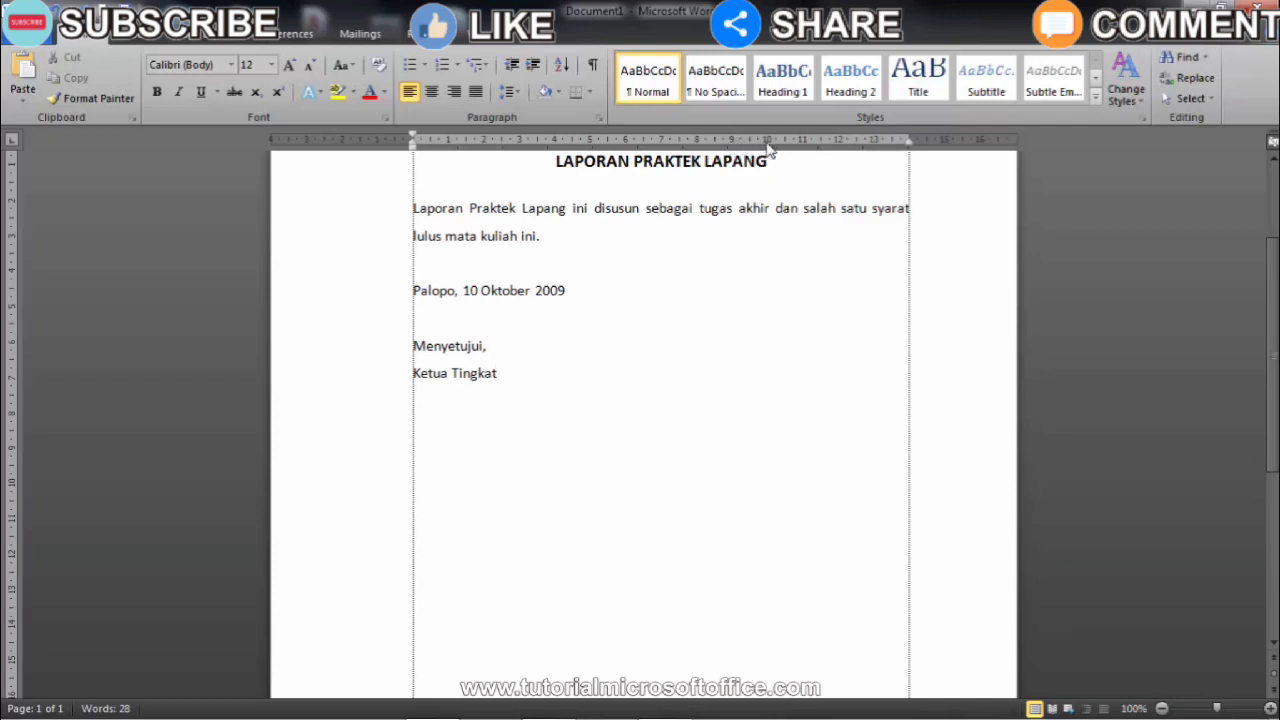
Set a right-hand tab stop, type 'Wakil Ketua Tingkat' opposite Ketua Tingkat, and start a new line.
click(768, 145)
text(Wakil)
text( Ketua)
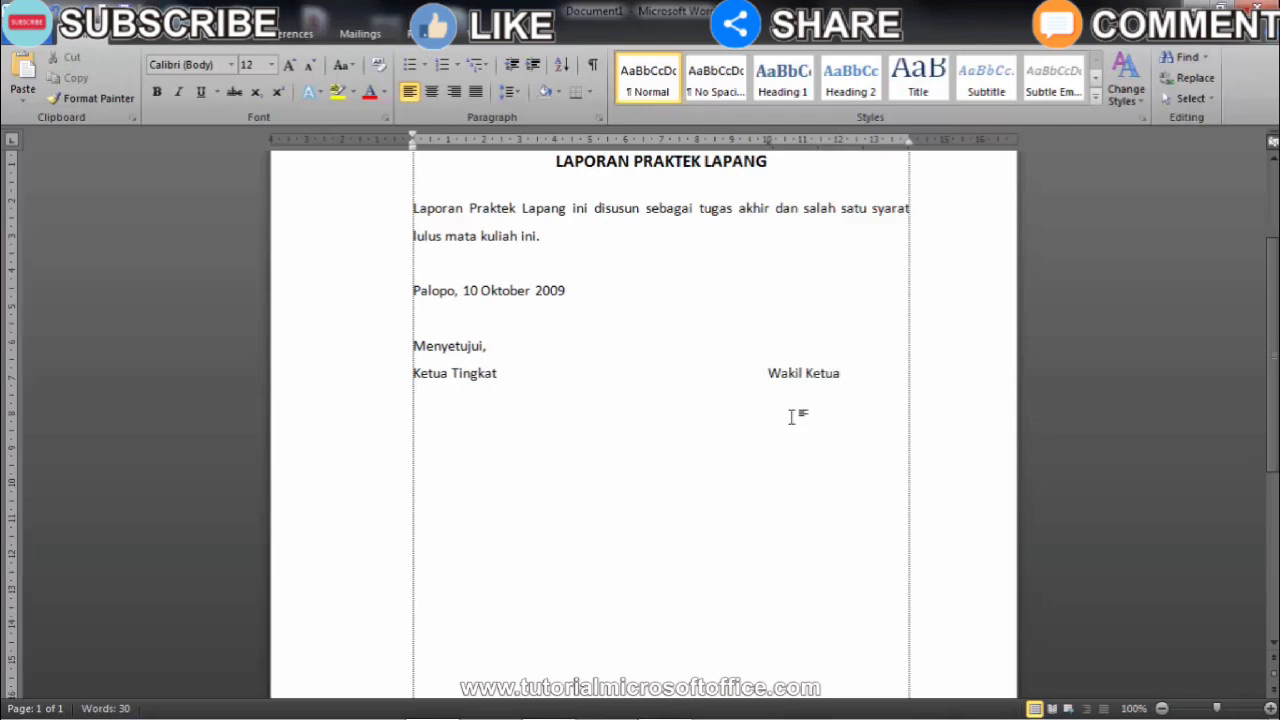
text( Tingkat)
key(Return)
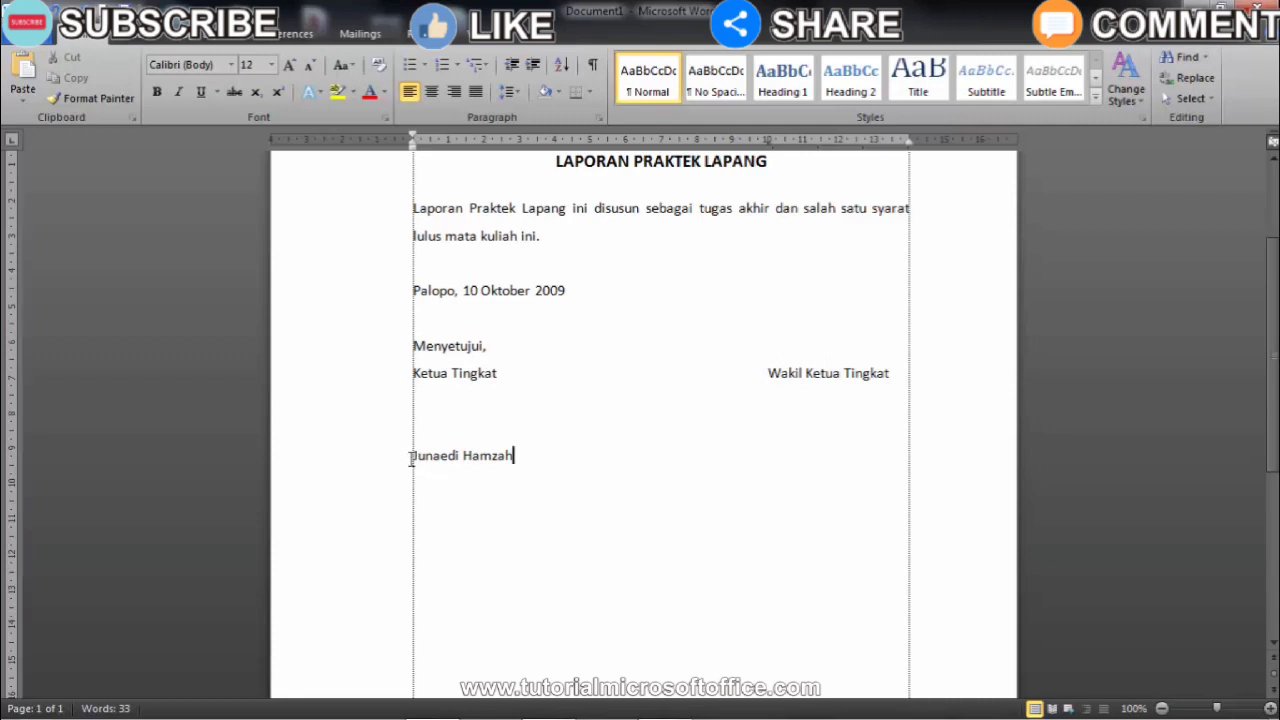
Type the first signatory's name and make it bold and underlined.
drag(411, 458, 513, 458)
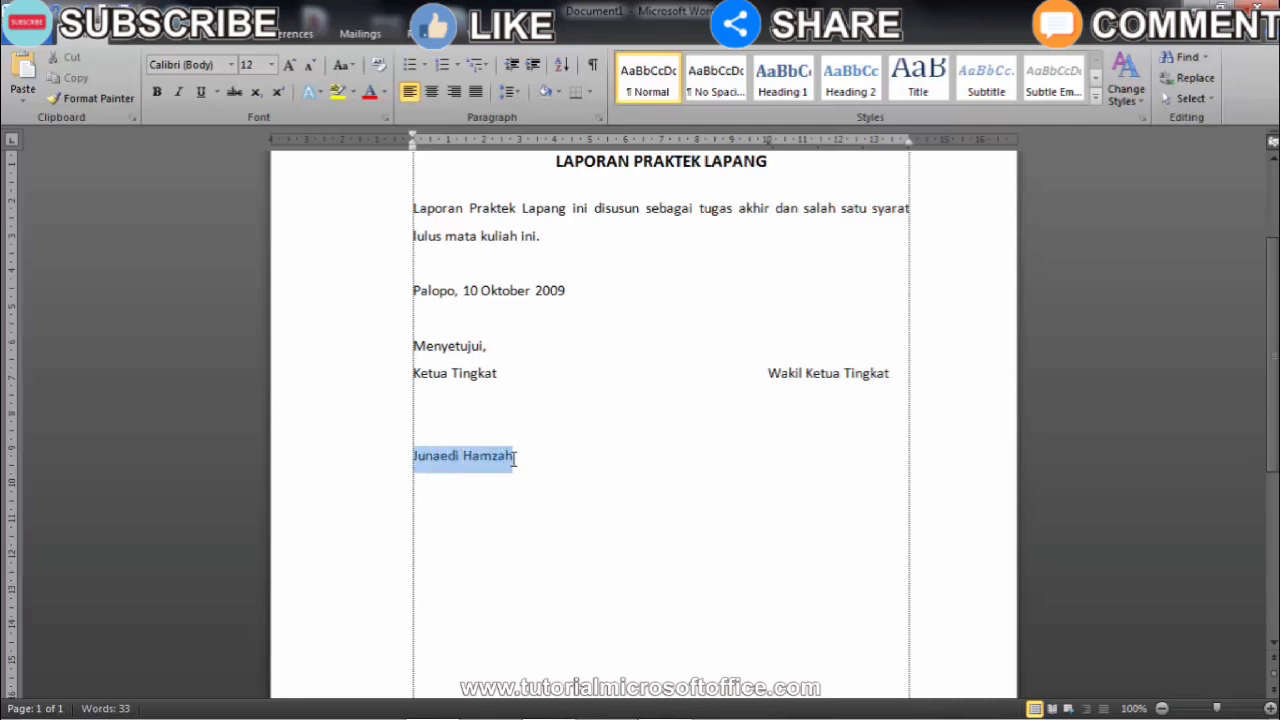
click(156, 93)
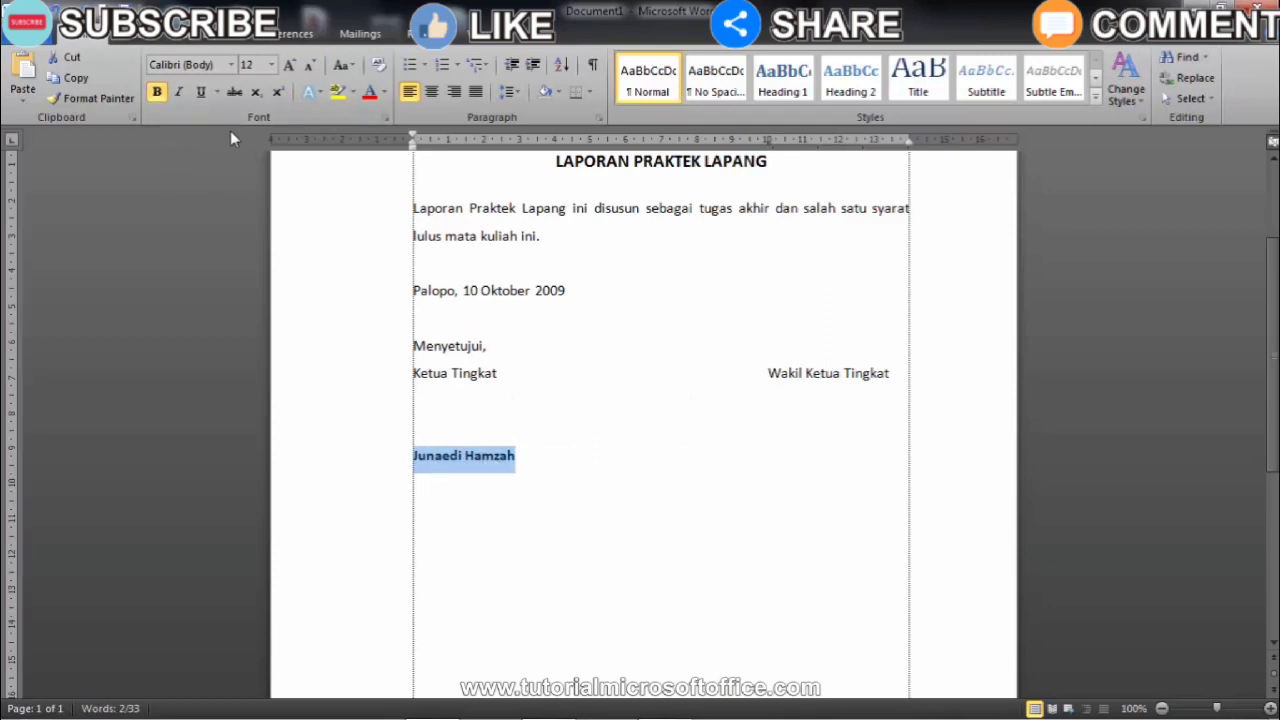
click(202, 96)
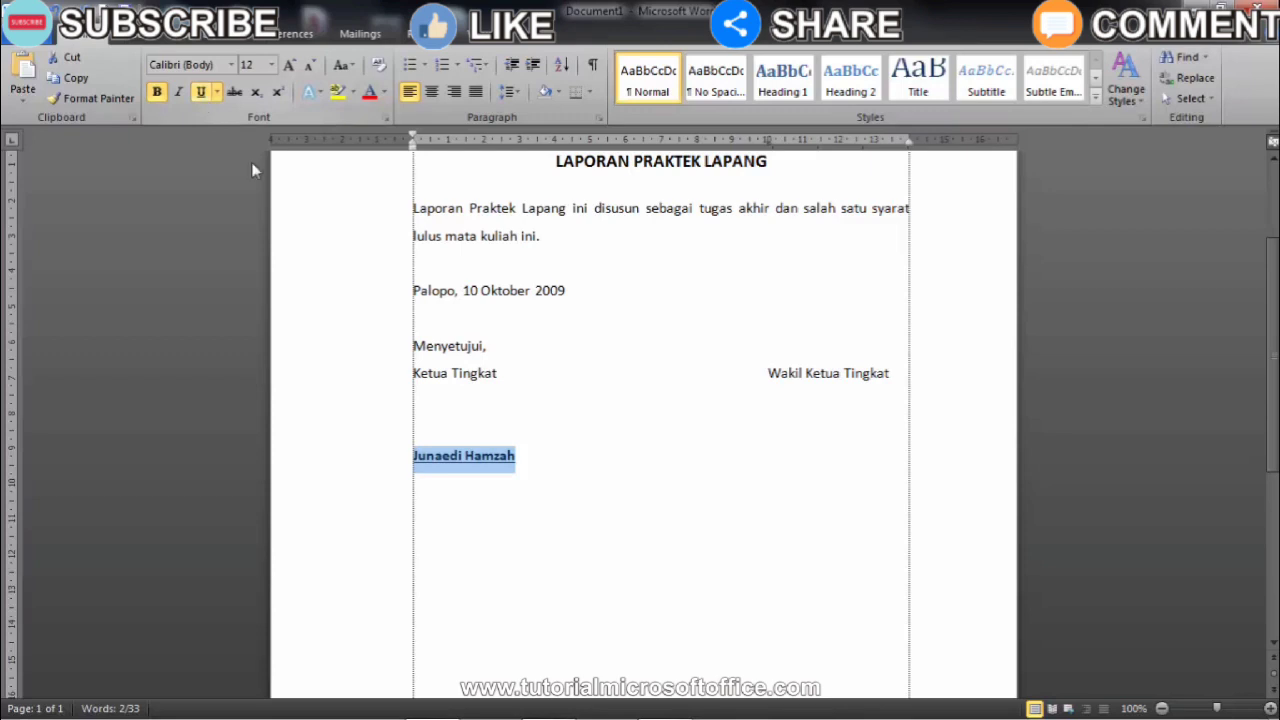
click(520, 456)
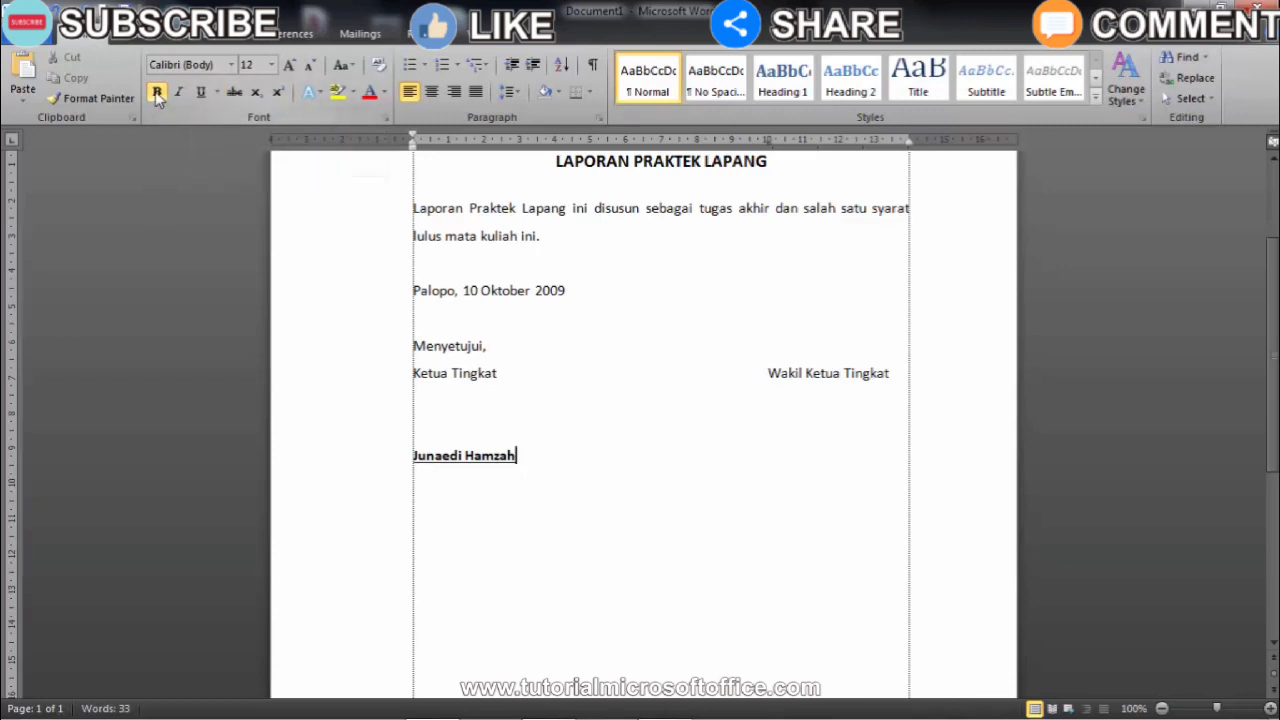
Type the second signatory's name under Wakil Ketua Tingkat, underline it, then turn underline off.
click(808, 460)
text(Sufatmi)
drag(768, 455, 817, 455)
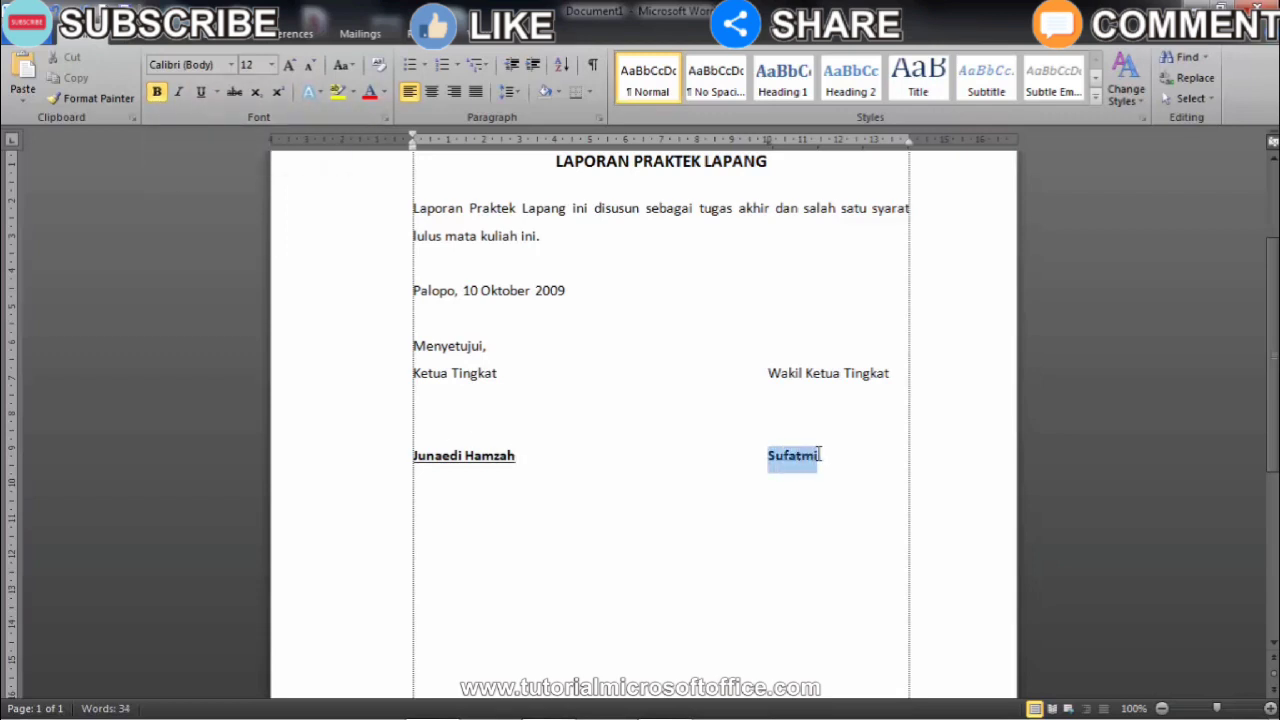
click(198, 95)
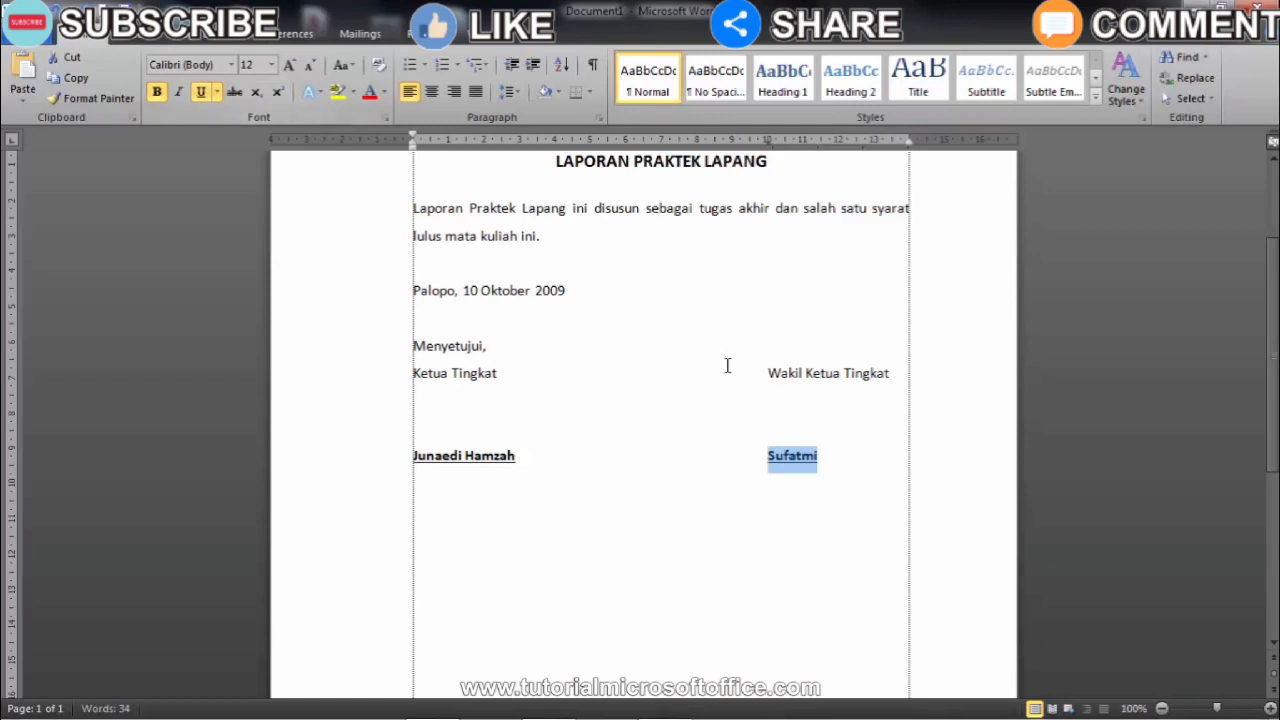
click(842, 466)
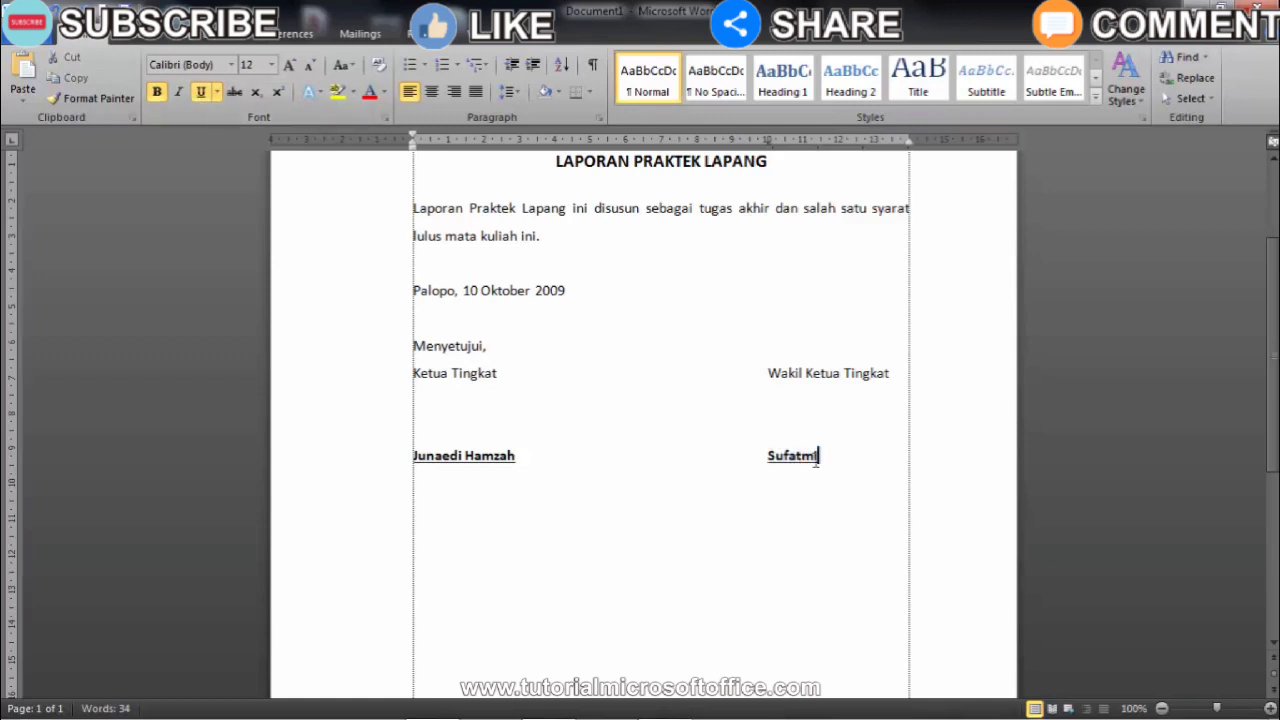
click(201, 95)
Type 'NIM.' under the first signatory and tab across to the right-hand column.
text(NIM)
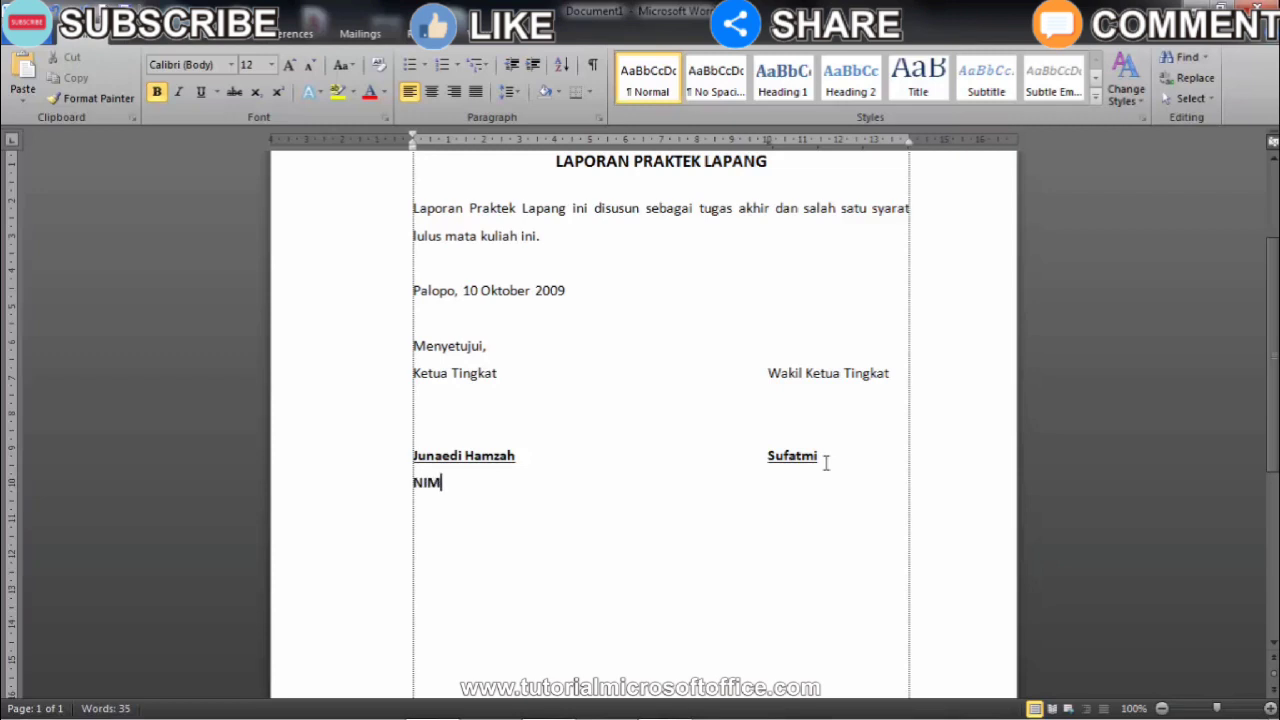
text(.)
key(Tab)
text(NIM.)
Set the signatory names line to 1.0 spacing, then start a non-bold line after NIM.
click(372, 475)
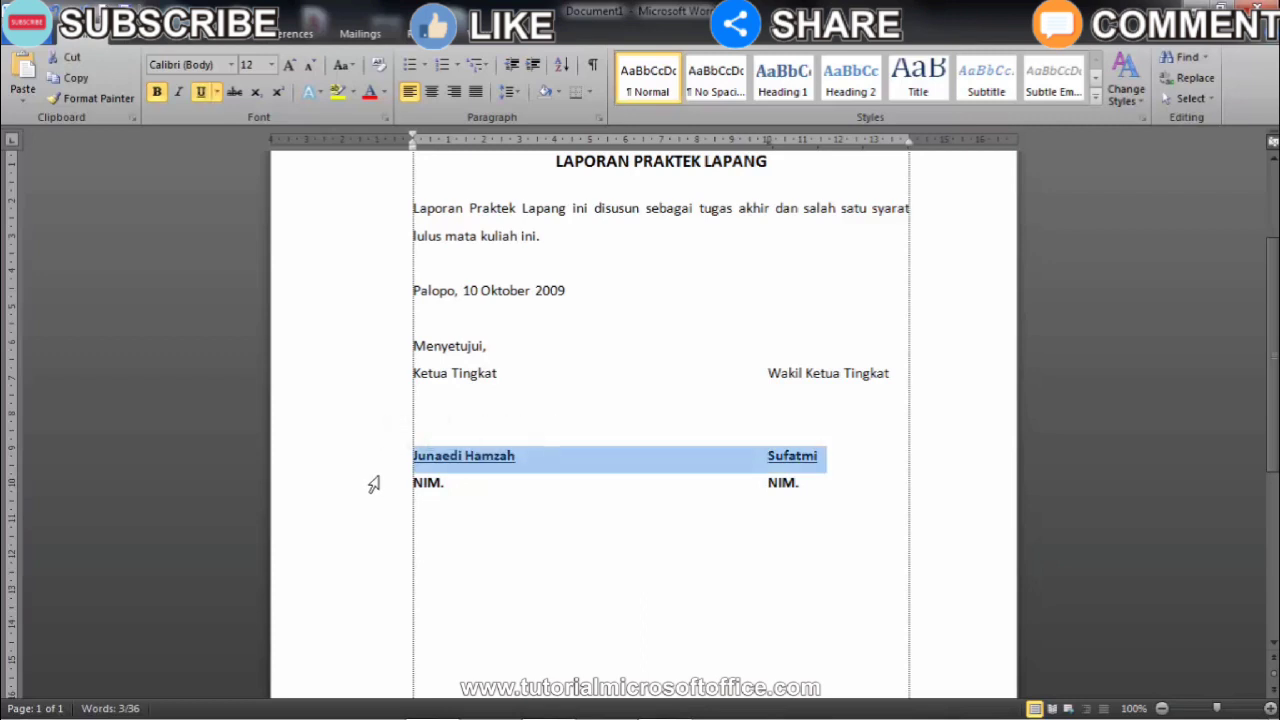
click(504, 94)
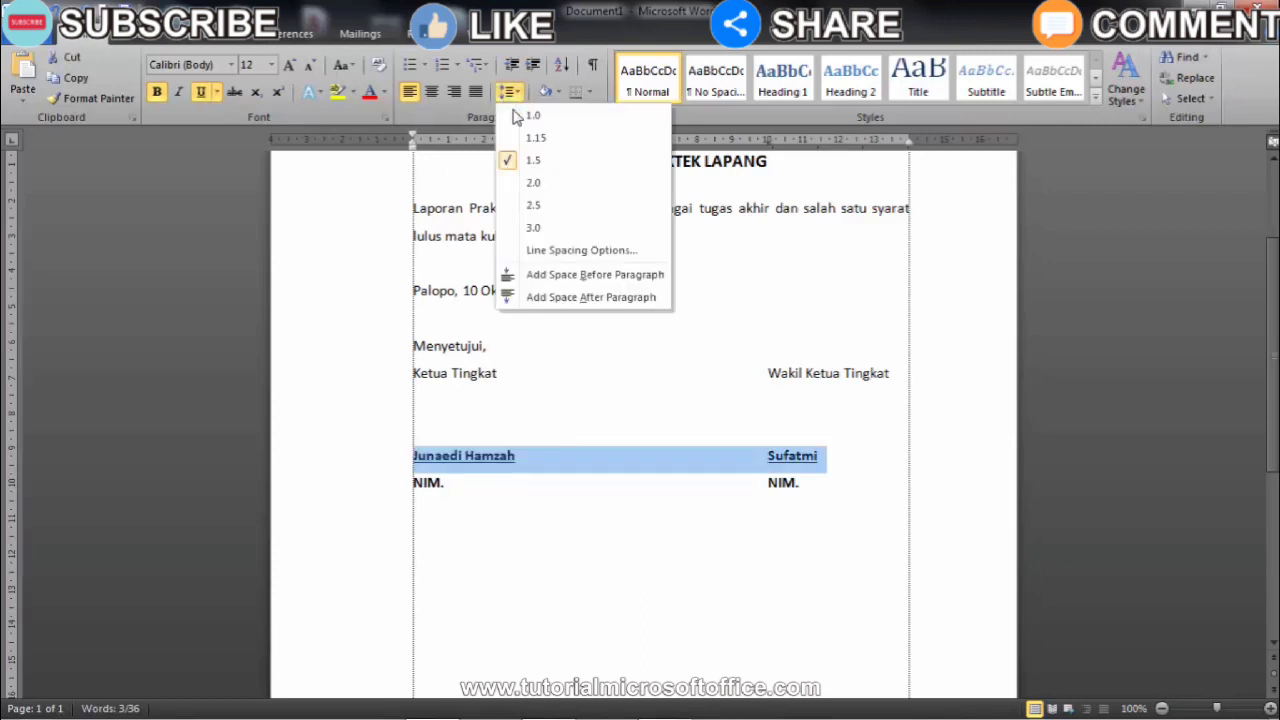
click(520, 116)
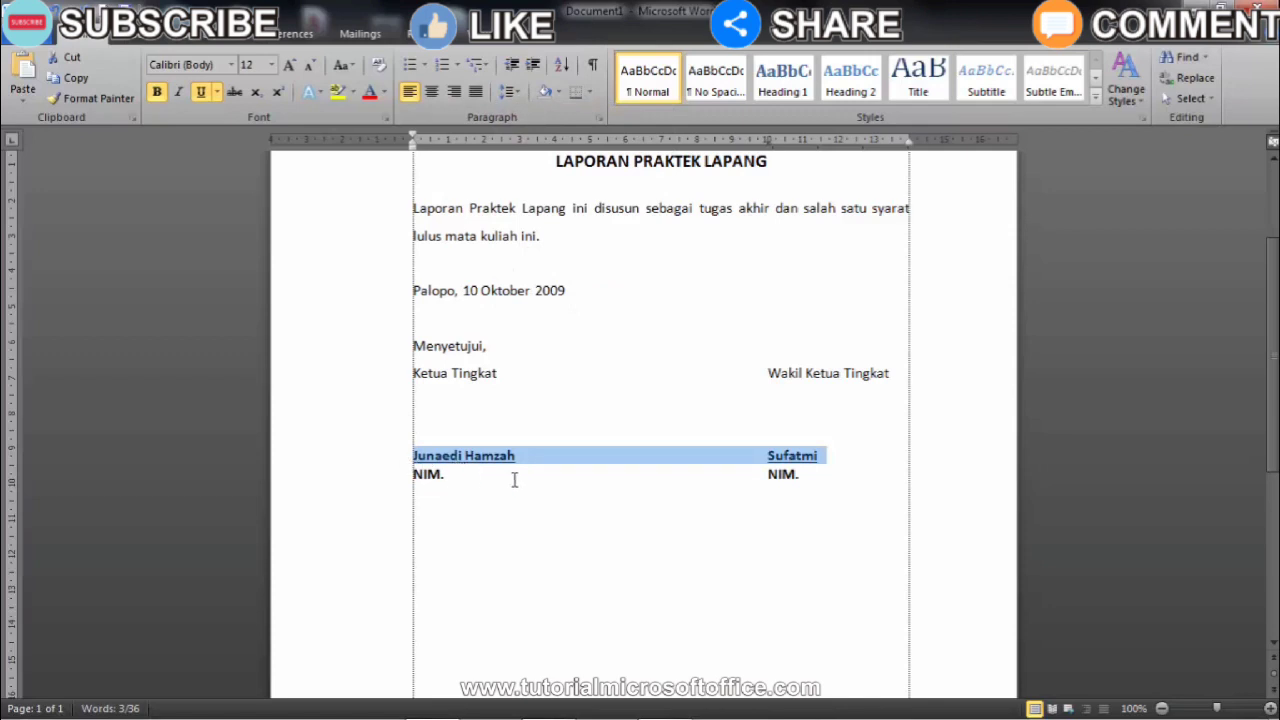
click(826, 478)
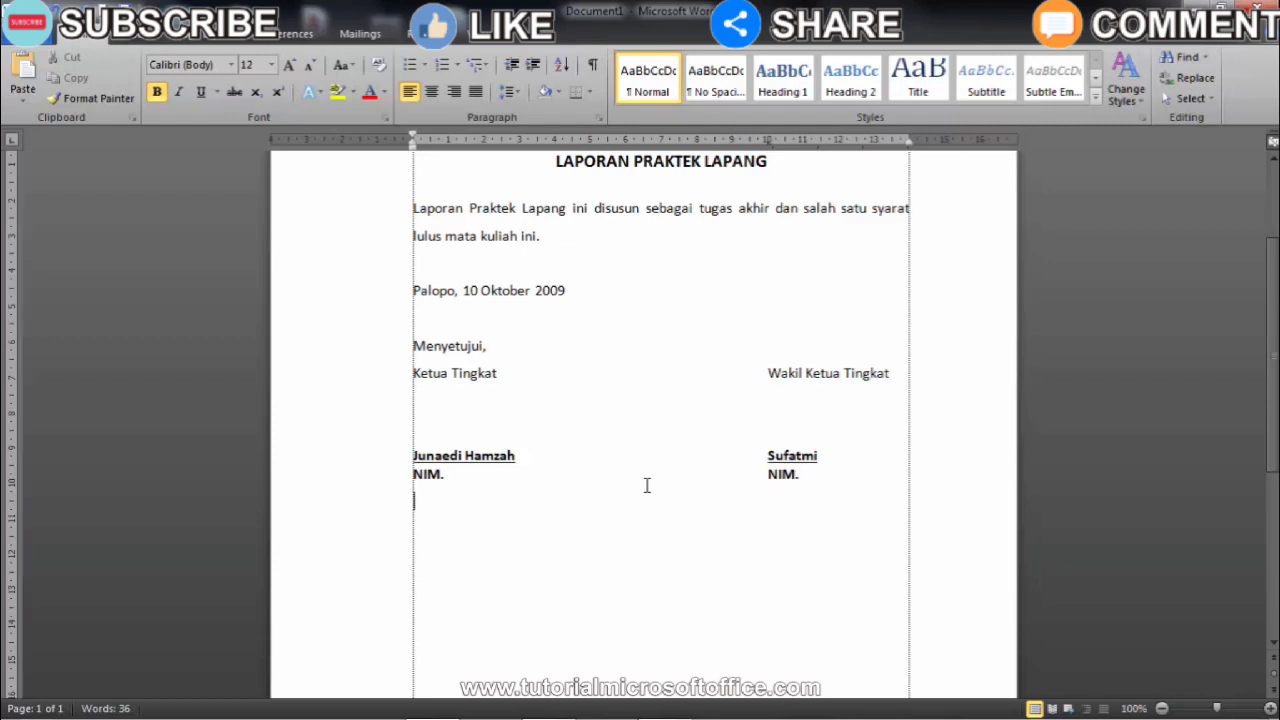
key(Return)
click(156, 92)
Type the centred lines 'Menyetujui' and 'Dosen Pengampuh Mata Kuliah'.
click(432, 93)
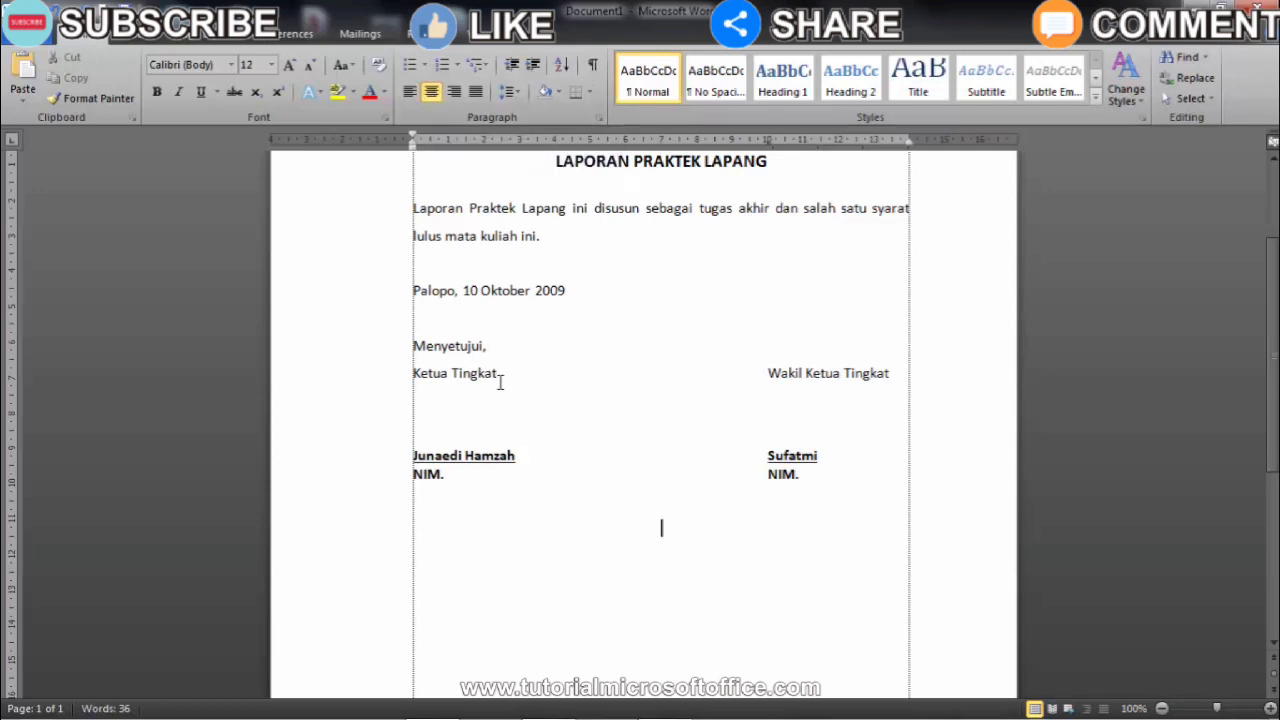
text(Menyetujui )
text(Dosen Pengampuh Mata Kuliah)
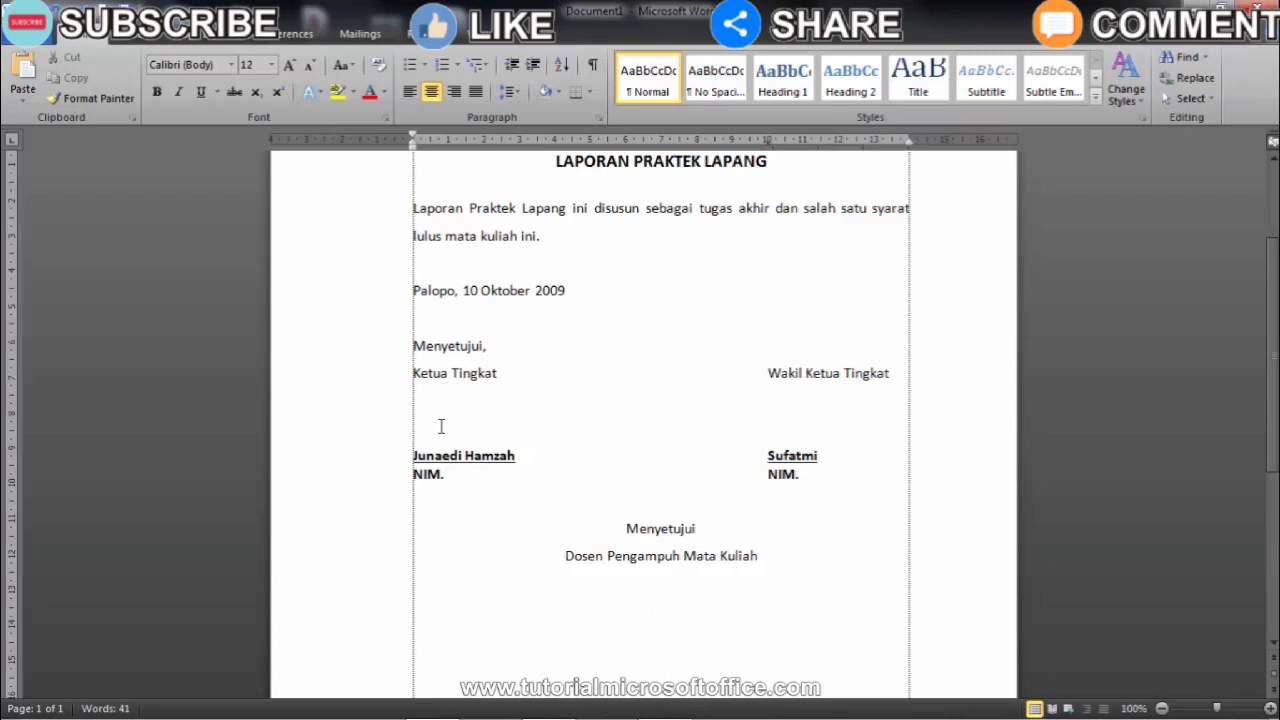
Set the blank lines above the signatory names to 1.0 line spacing.
drag(374, 402, 373, 440)
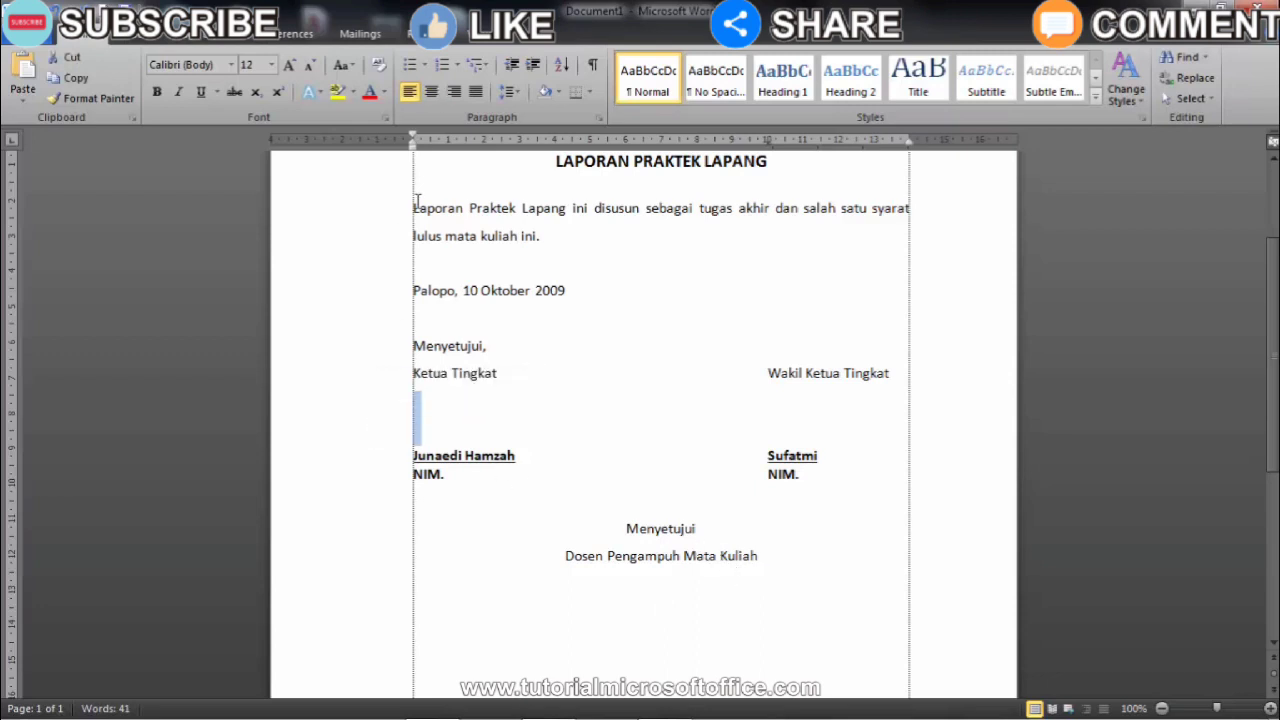
click(510, 92)
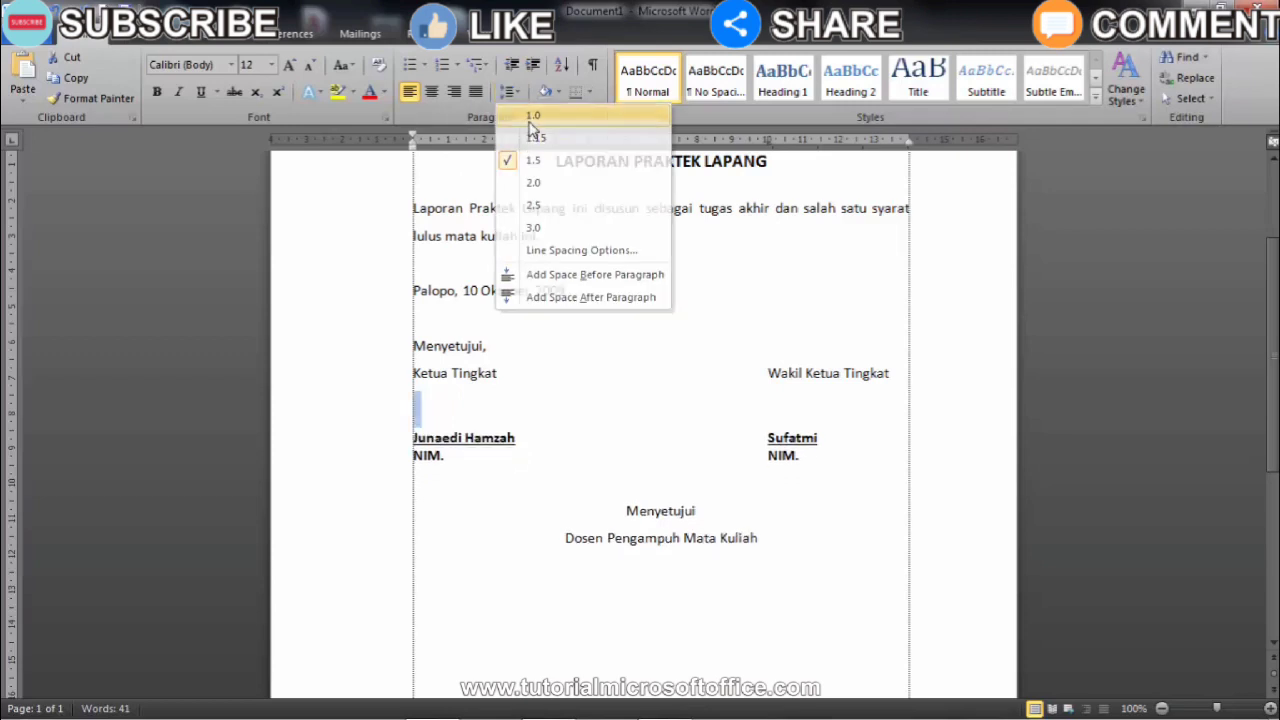
click(532, 118)
Single-space the two blank lines below 'Dosen Pengampuh Mata Kuliah' and turn on Bold.
click(676, 578)
click(662, 620)
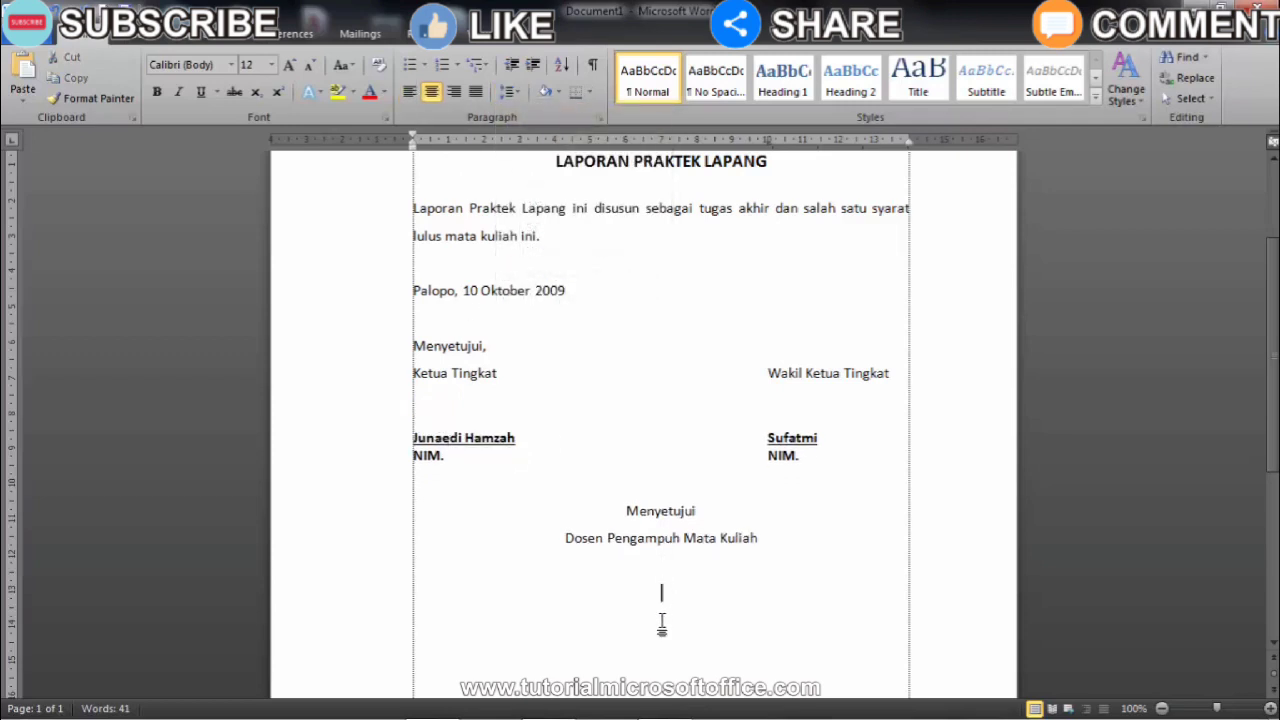
click(686, 562)
click(680, 594)
drag(366, 574, 368, 600)
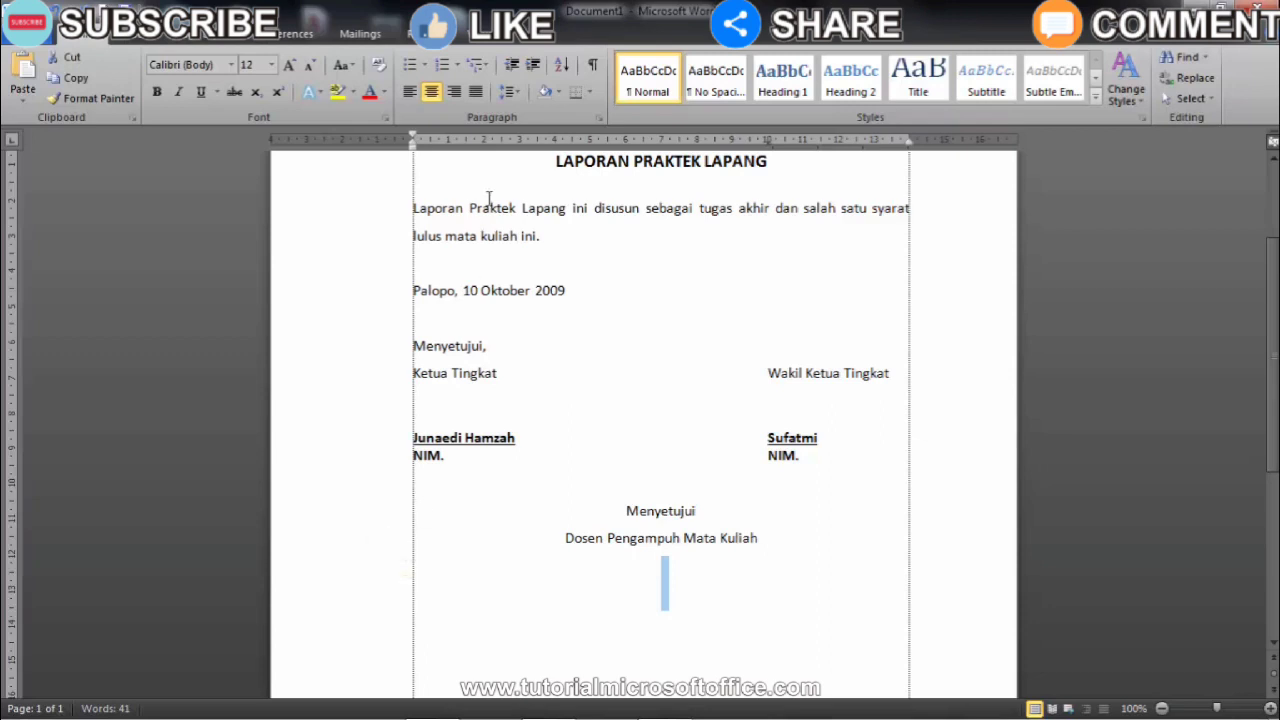
click(509, 91)
click(530, 116)
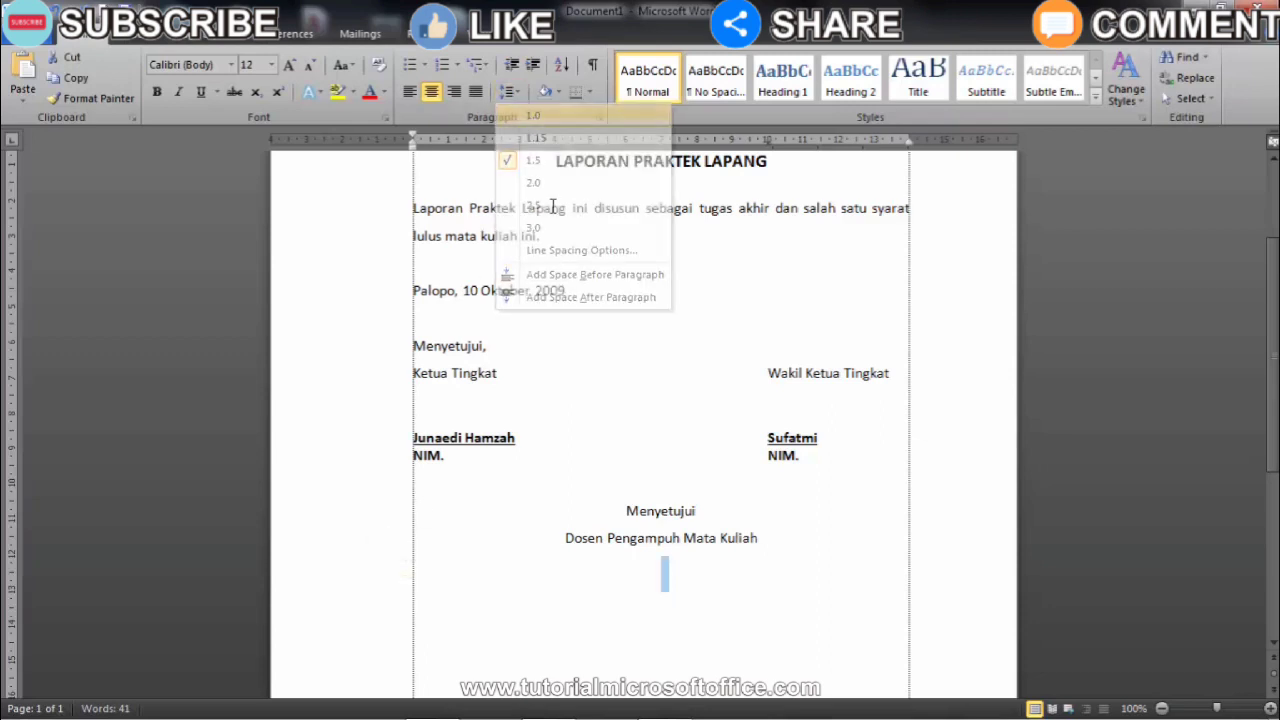
click(675, 608)
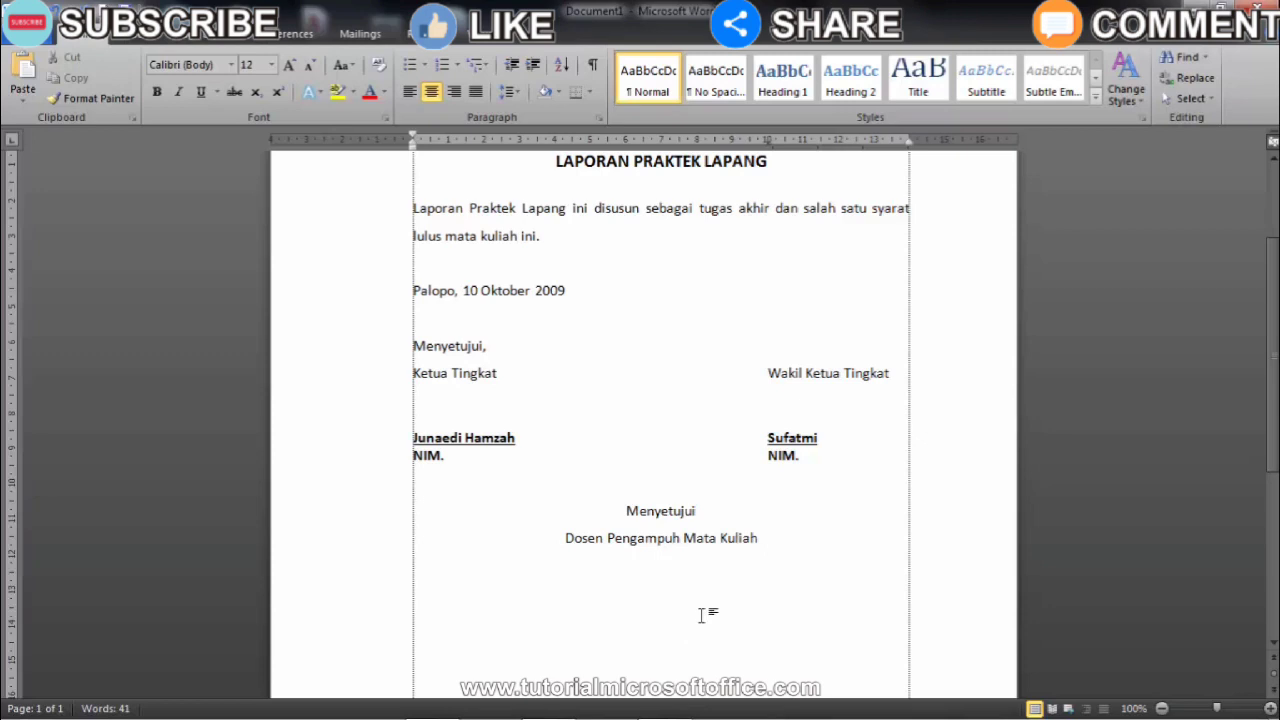
click(156, 91)
Type the lecturer's name bold and underlined, with a bold 'NIDN.' line beneath.
click(201, 91)
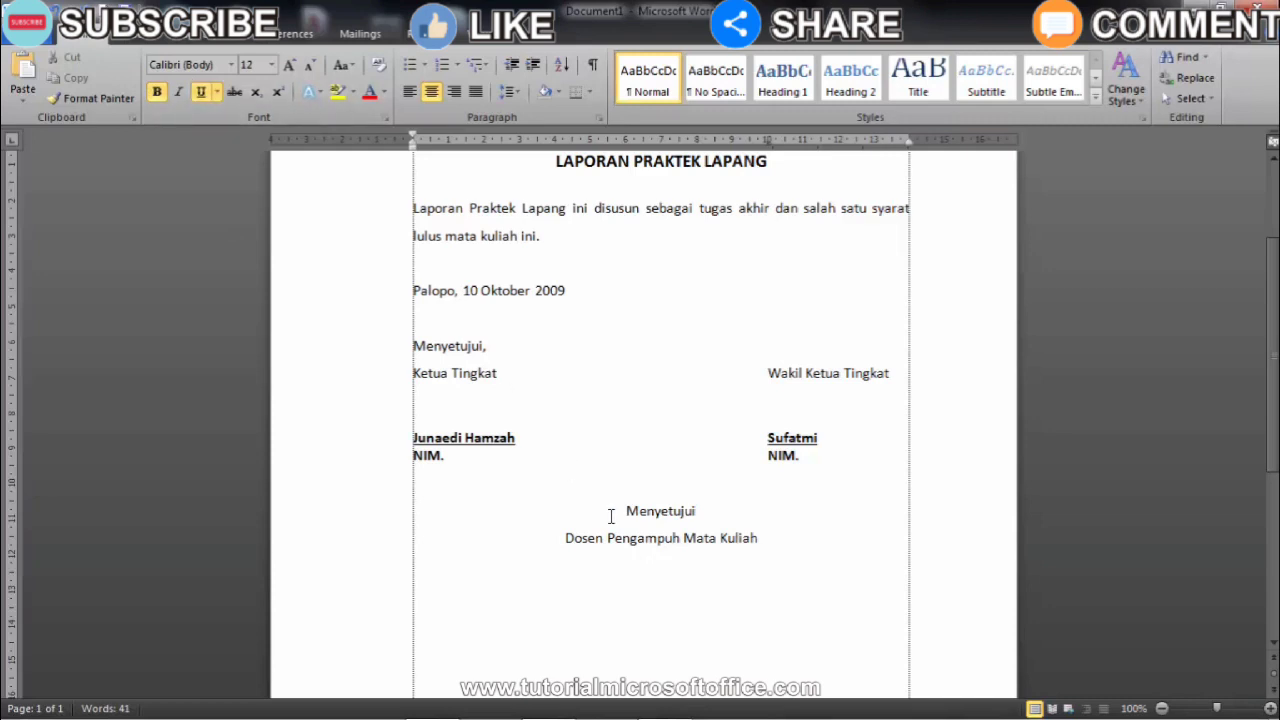
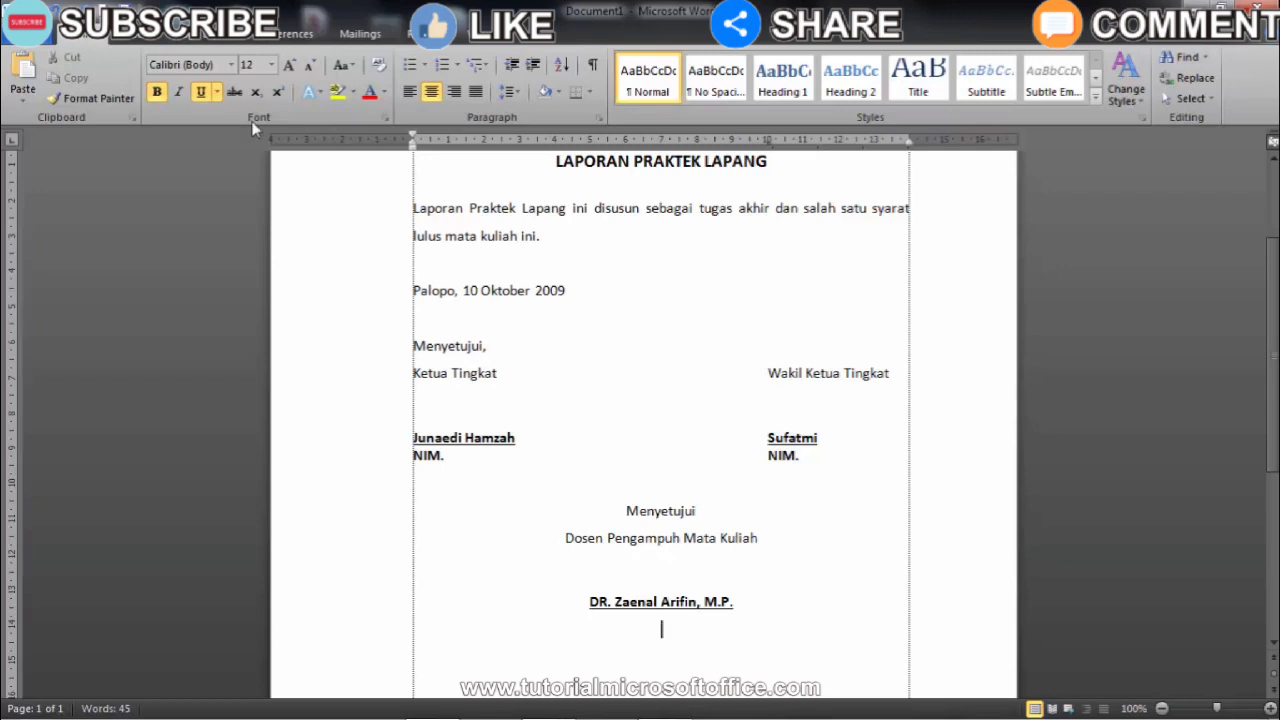
click(198, 92)
key(Return)
text(NIDN.)
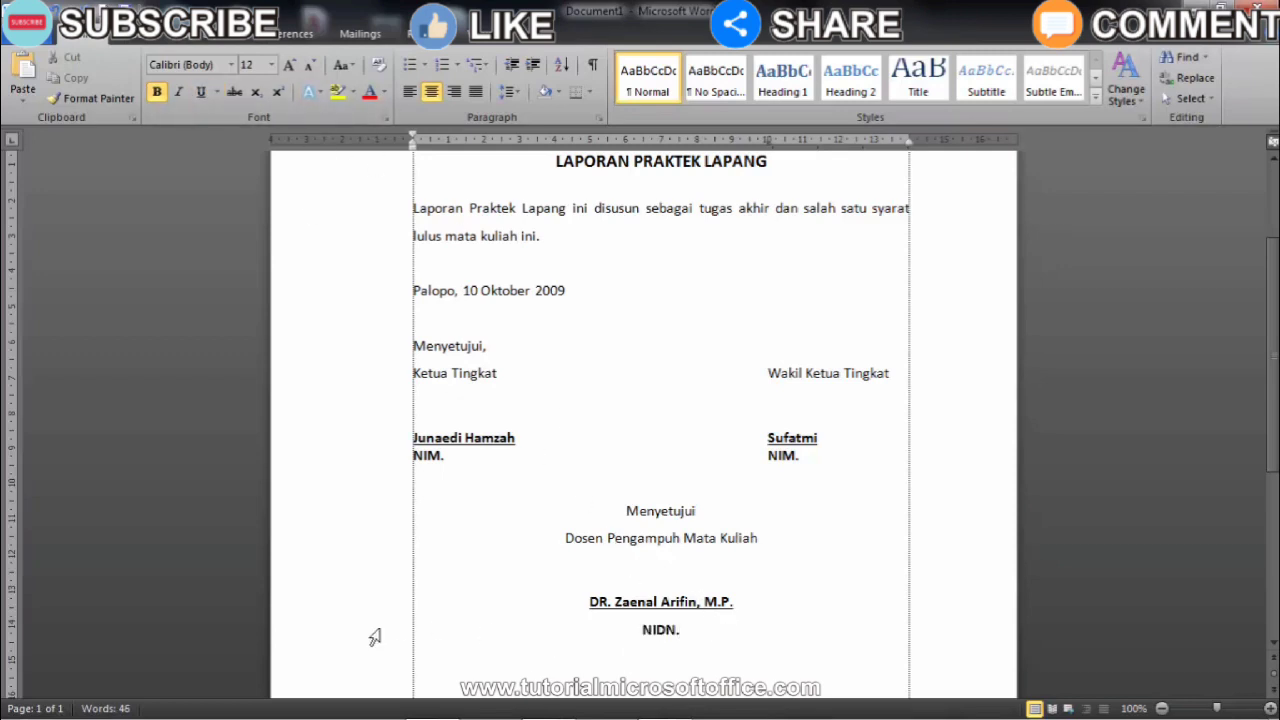
Set the lecturer's name line to 1.0 spacing and type placeholder zeros after NIDN., trimming two.
click(374, 612)
click(508, 91)
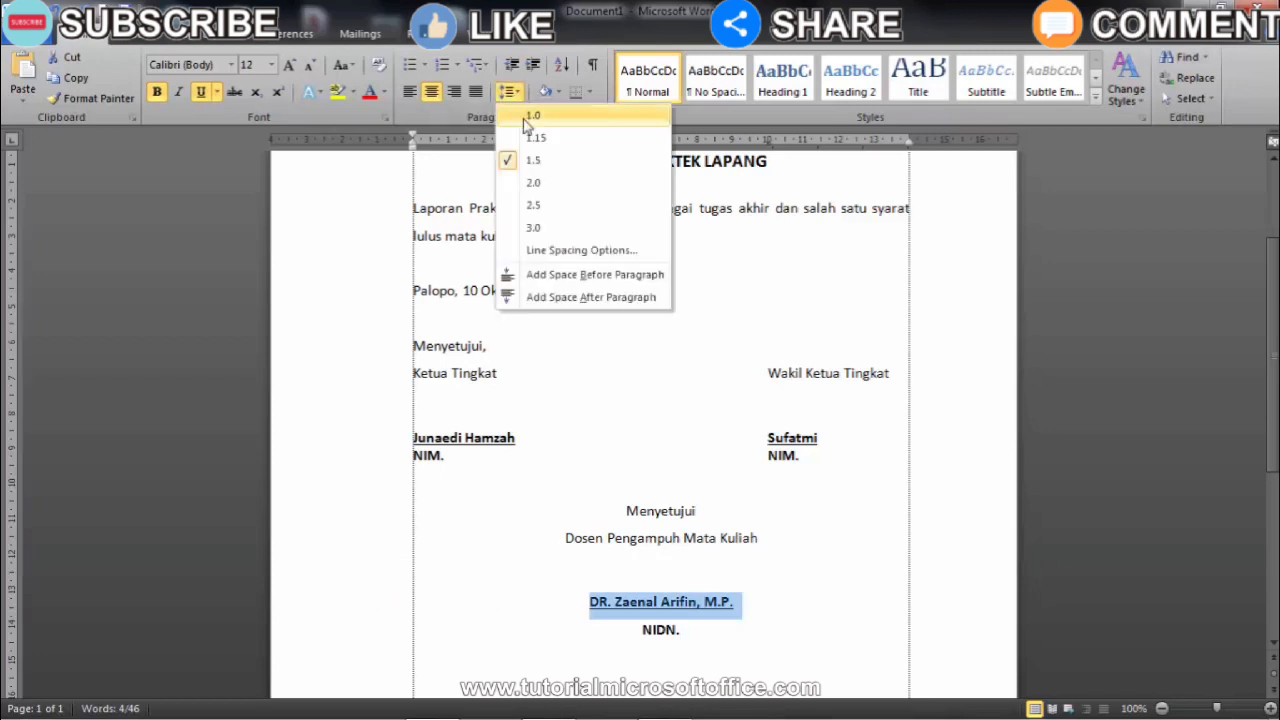
click(527, 115)
click(700, 620)
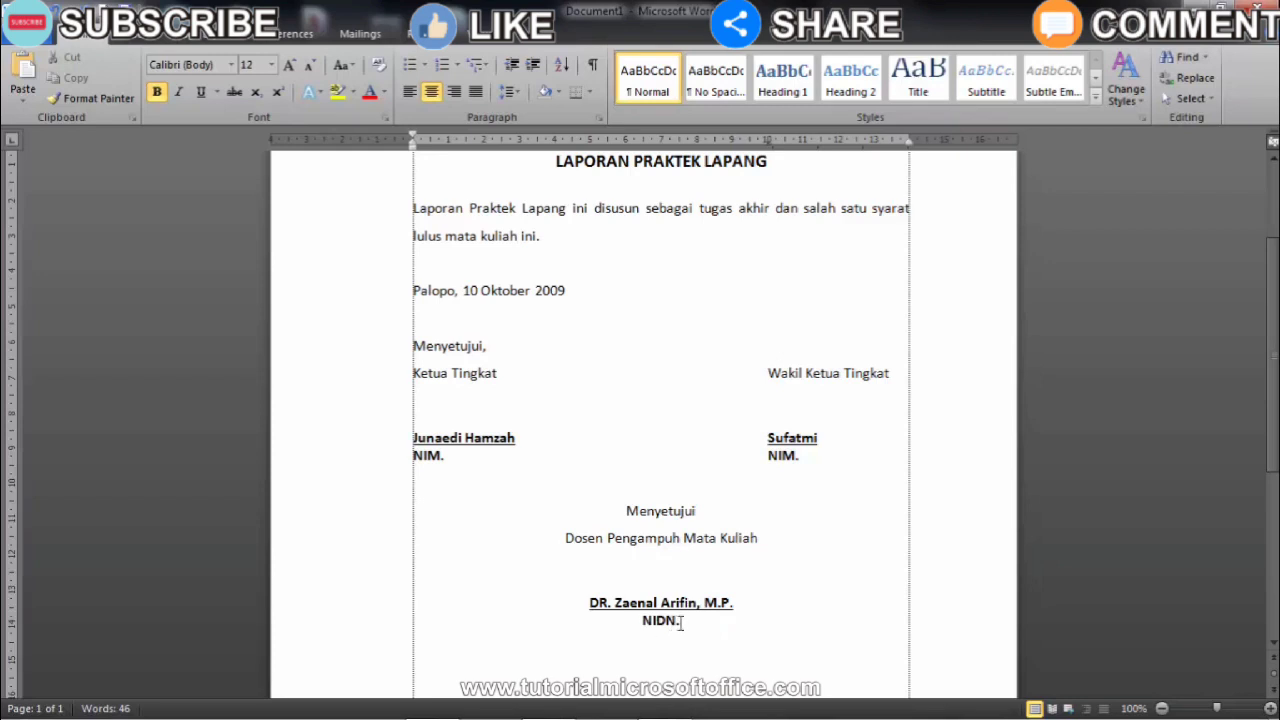
text(00000)
text(0000000)
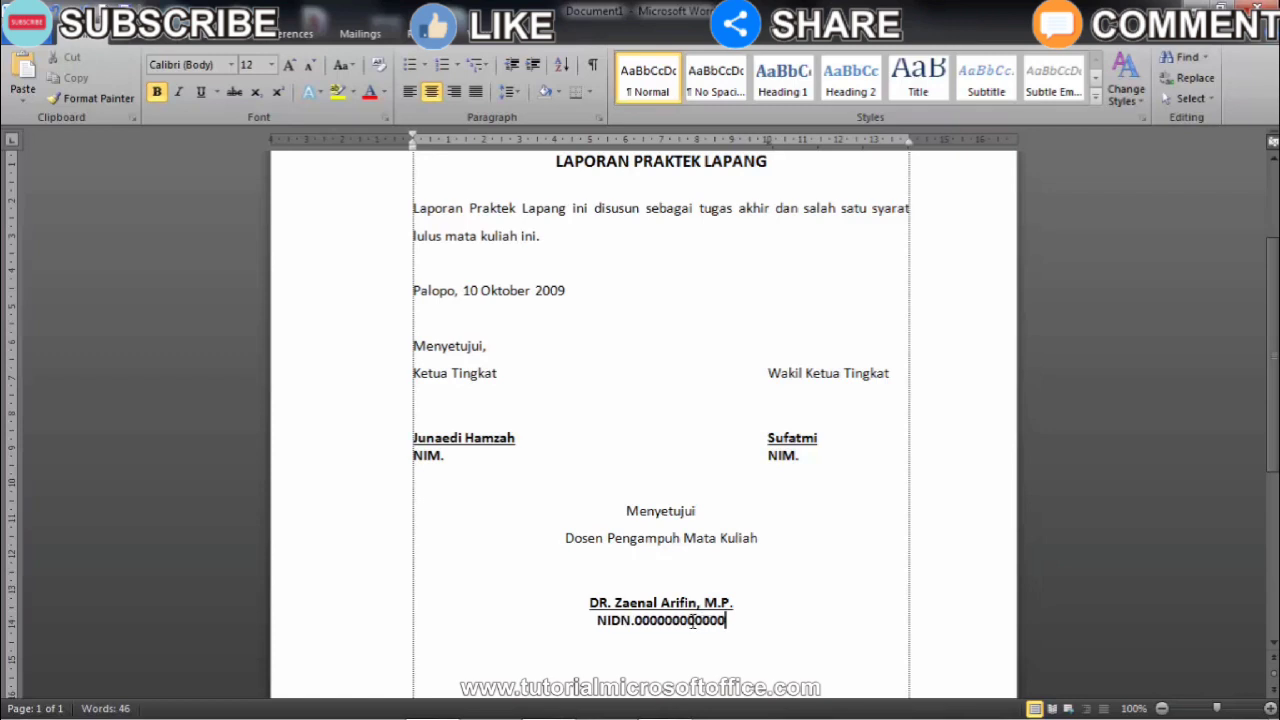
text(0)
key(BackSpace)
key(BackSpace)
key(BackSpace)
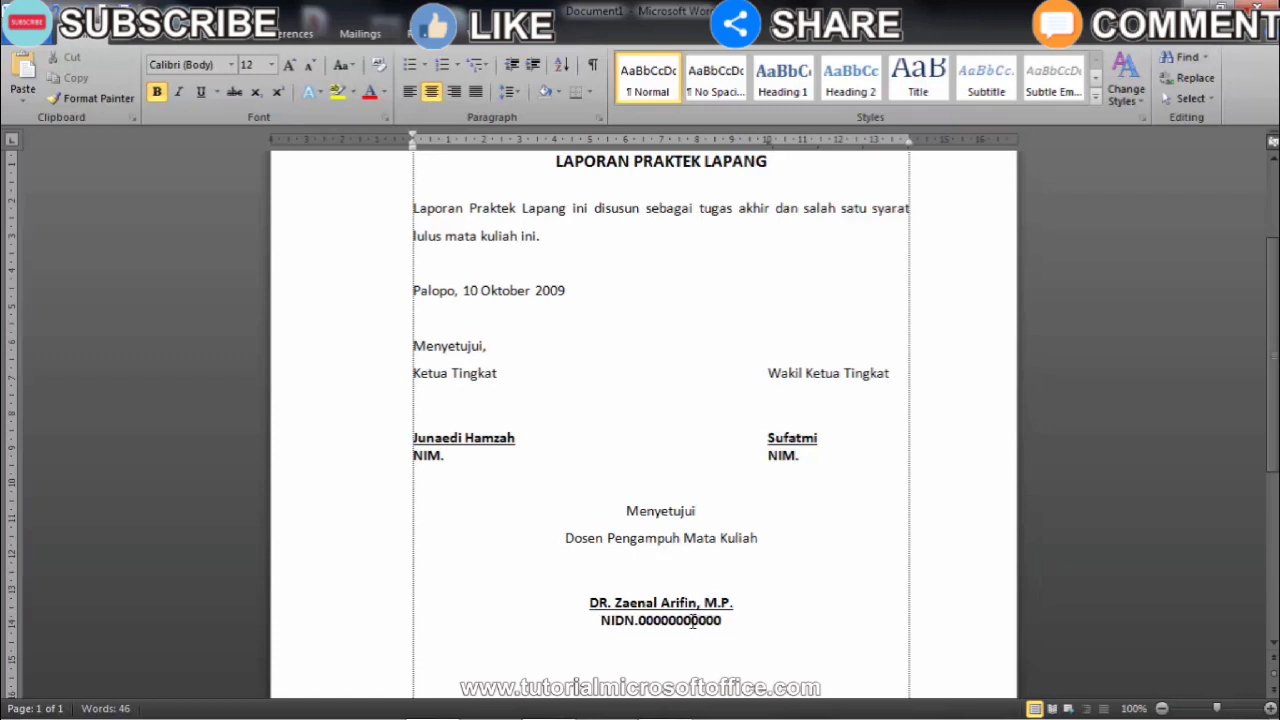
key(BackSpace)
key(BackSpace)
key(BackSpace)
key(BackSpace)
key(BackSpace)
key(BackSpace)
key(BackSpace)
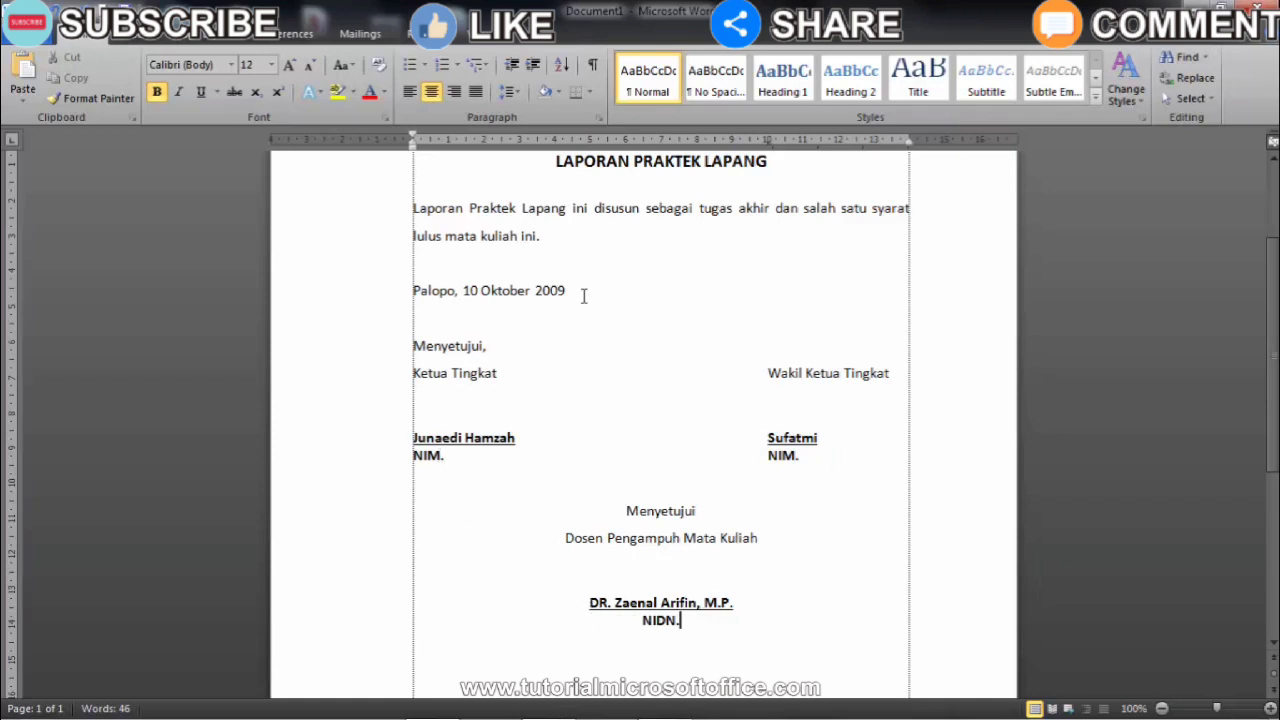
Left-align the NIDN. line and tab it to a new stop under the lecturer's name.
click(364, 630)
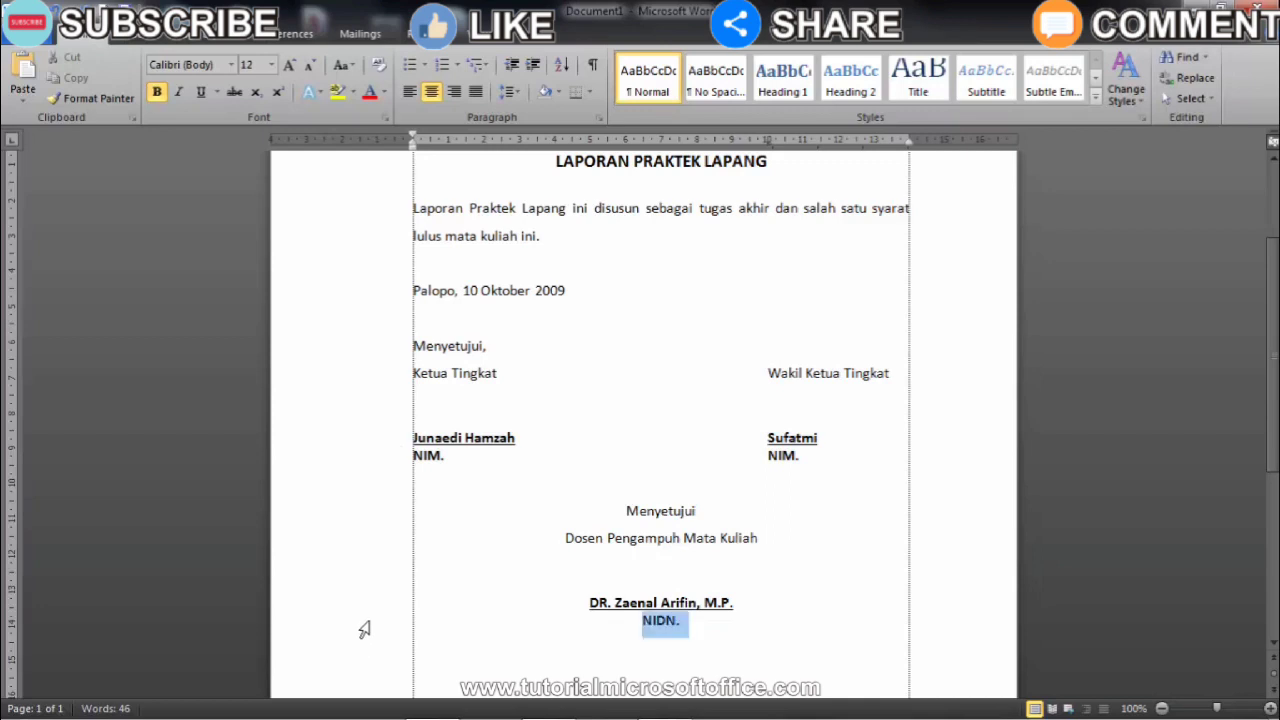
click(686, 620)
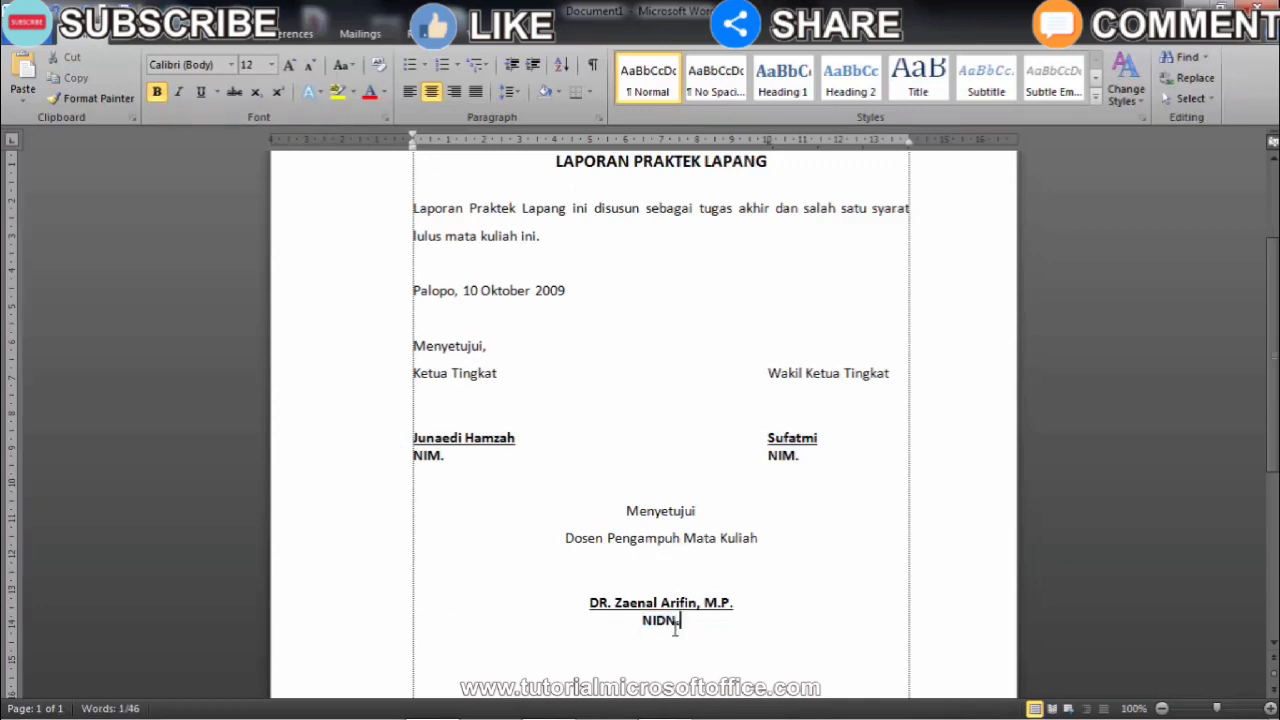
click(409, 92)
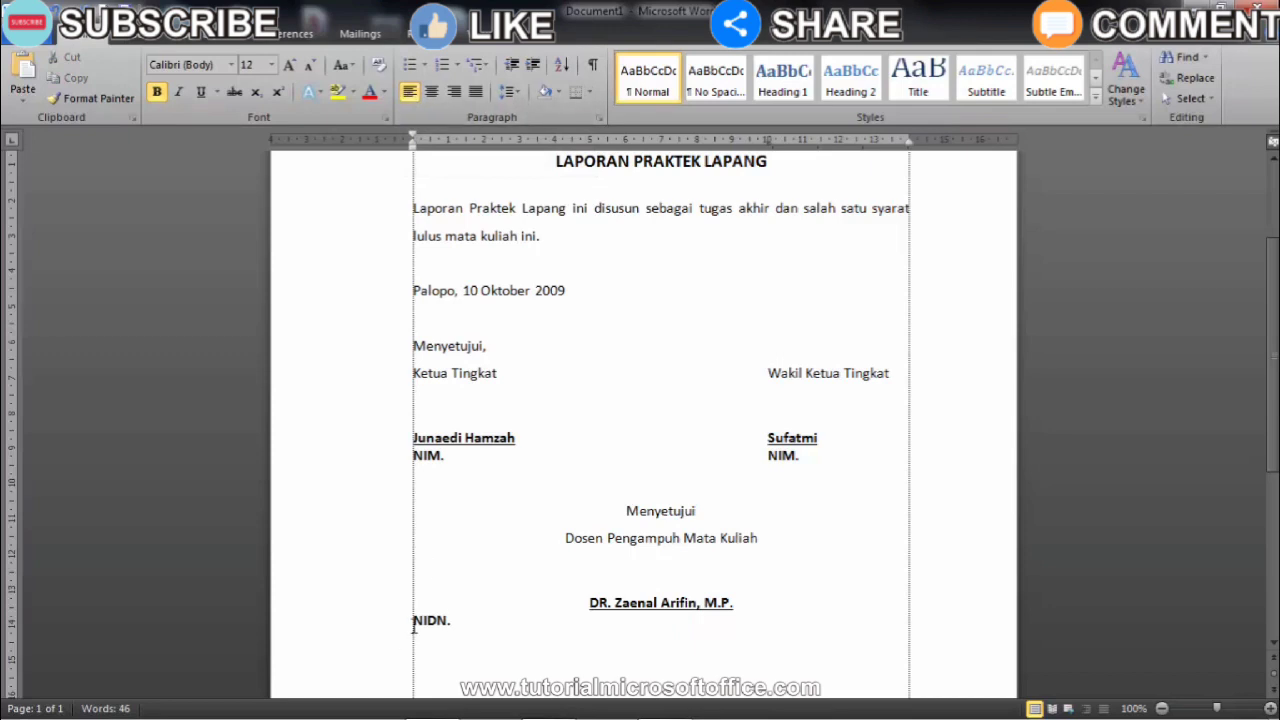
click(590, 140)
click(415, 621)
key(Tab)
click(670, 620)
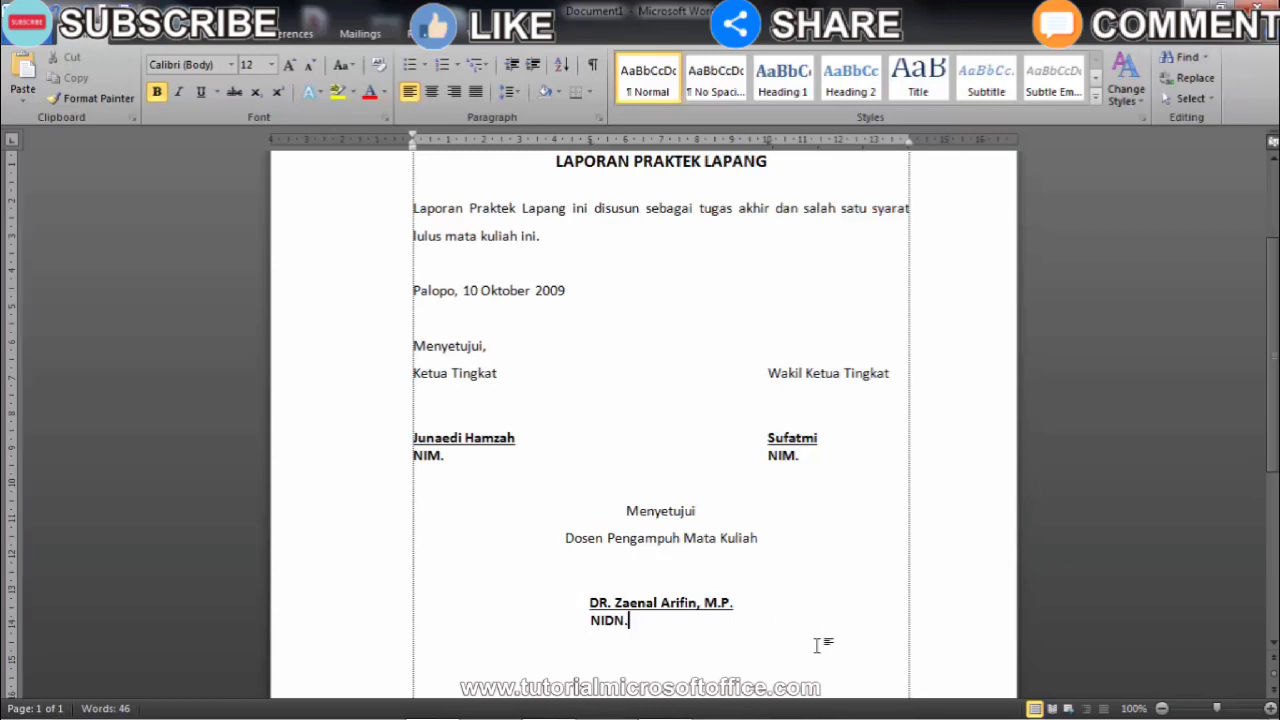
Add placeholder zeros after NIDN. (14) and after the left NIM. (8).
text(0000)
text(0000000000)
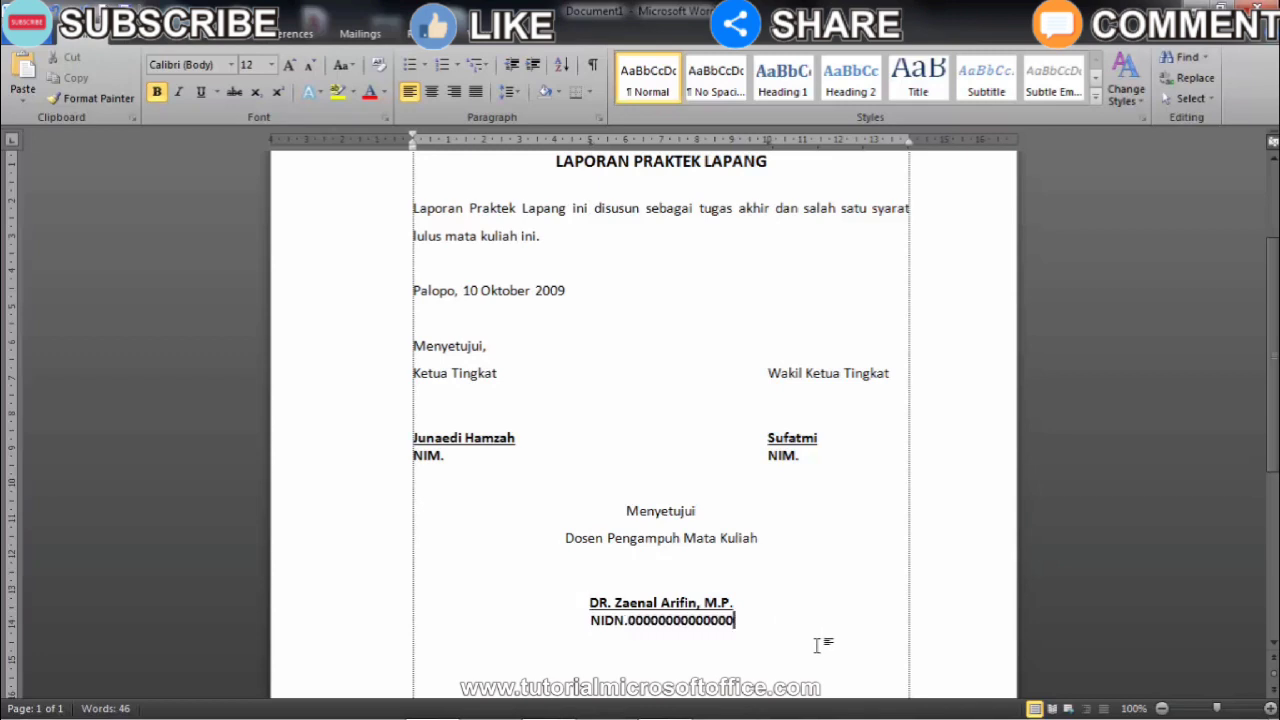
click(464, 455)
text(0000000)
text(000)
click(812, 457)
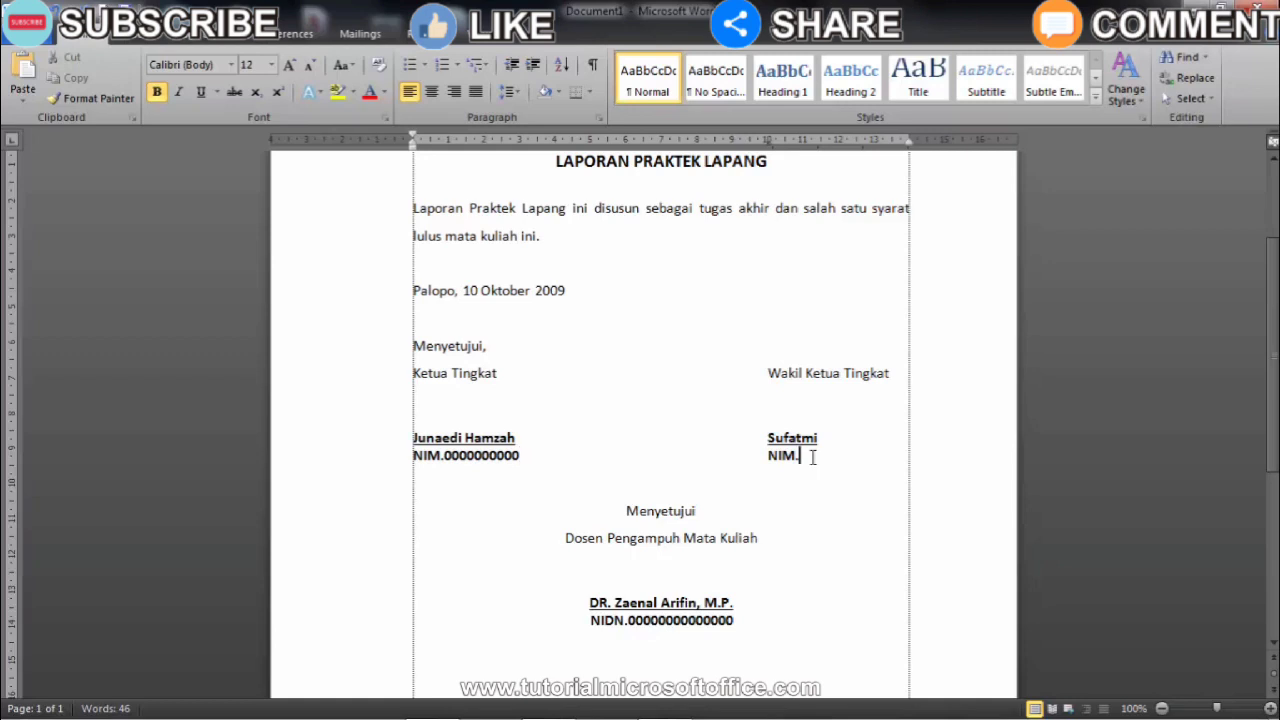
text(00000)
text(00000)
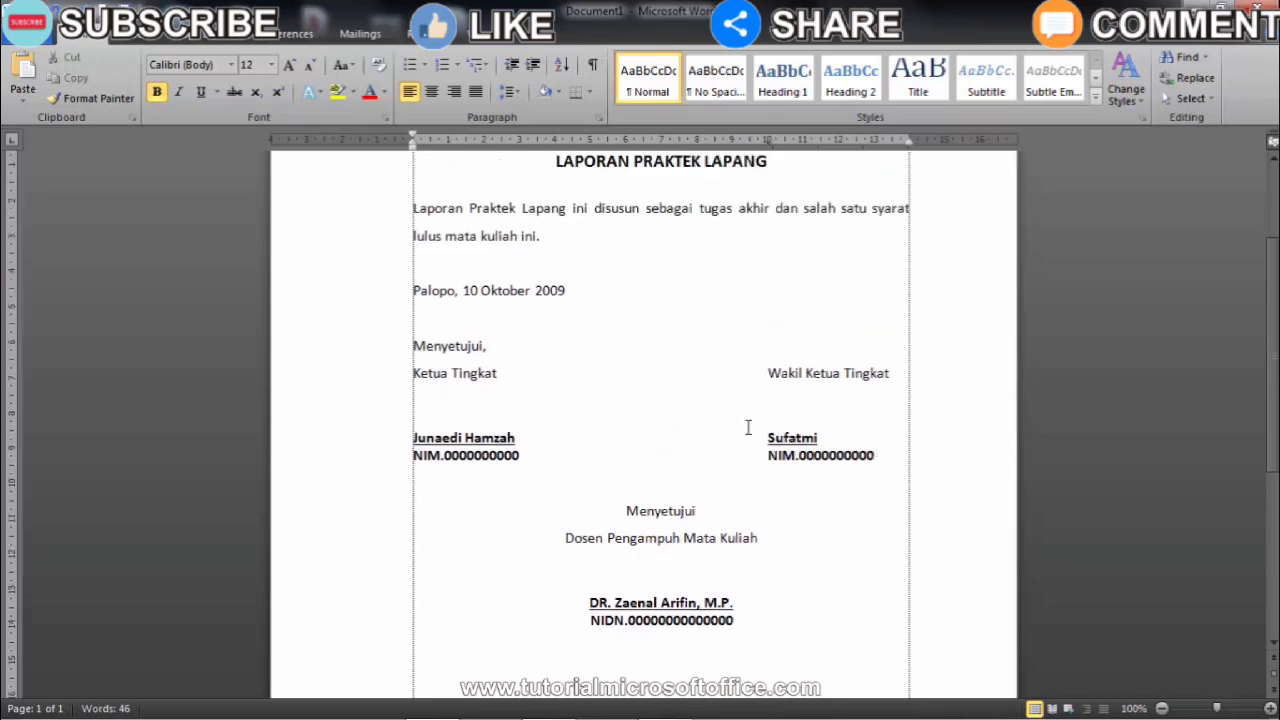
Set line spacing 1.0 on the empty line under 'Palopo, 10 Oktober 2009'.
scroll(748, 428, up, 2)
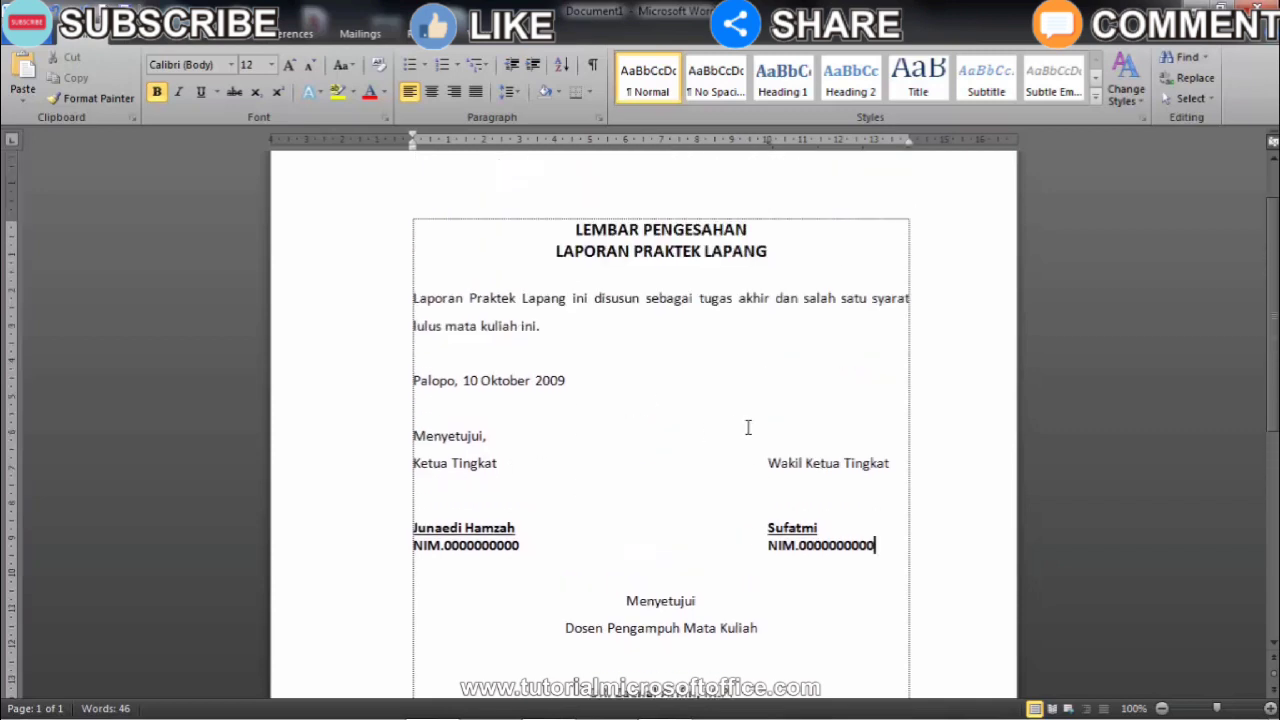
click(372, 415)
click(509, 91)
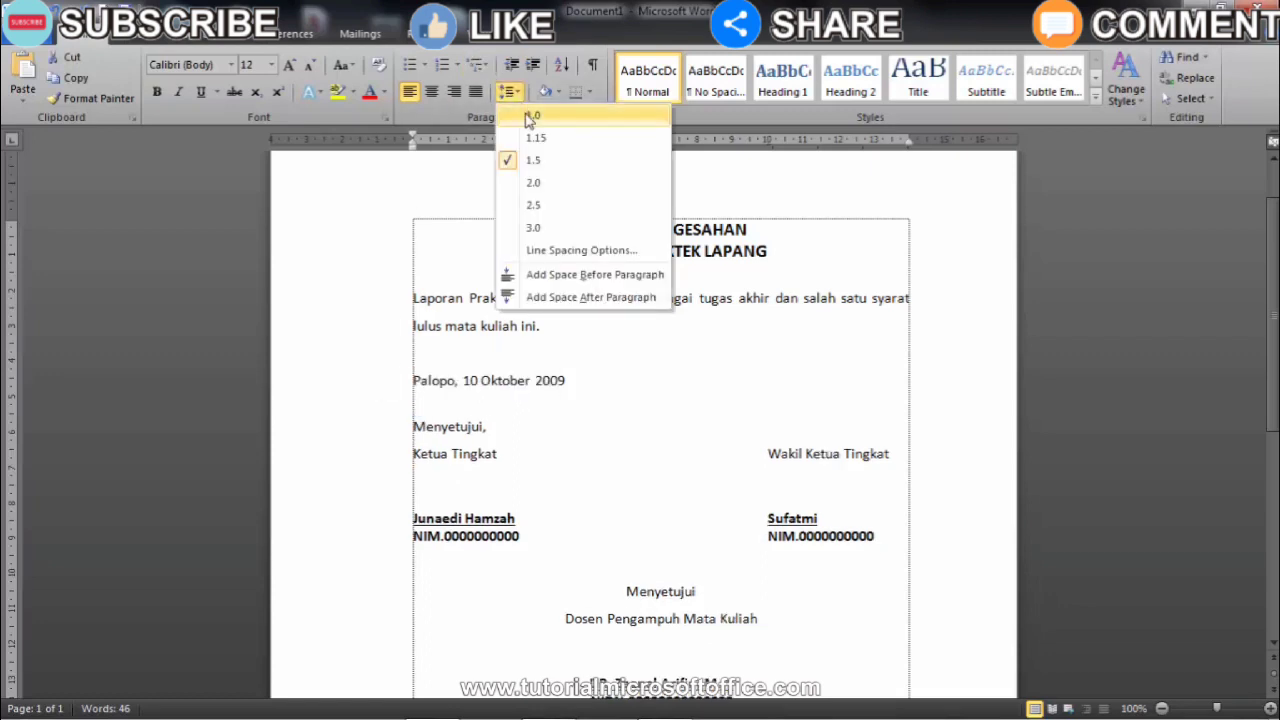
click(525, 112)
click(505, 419)
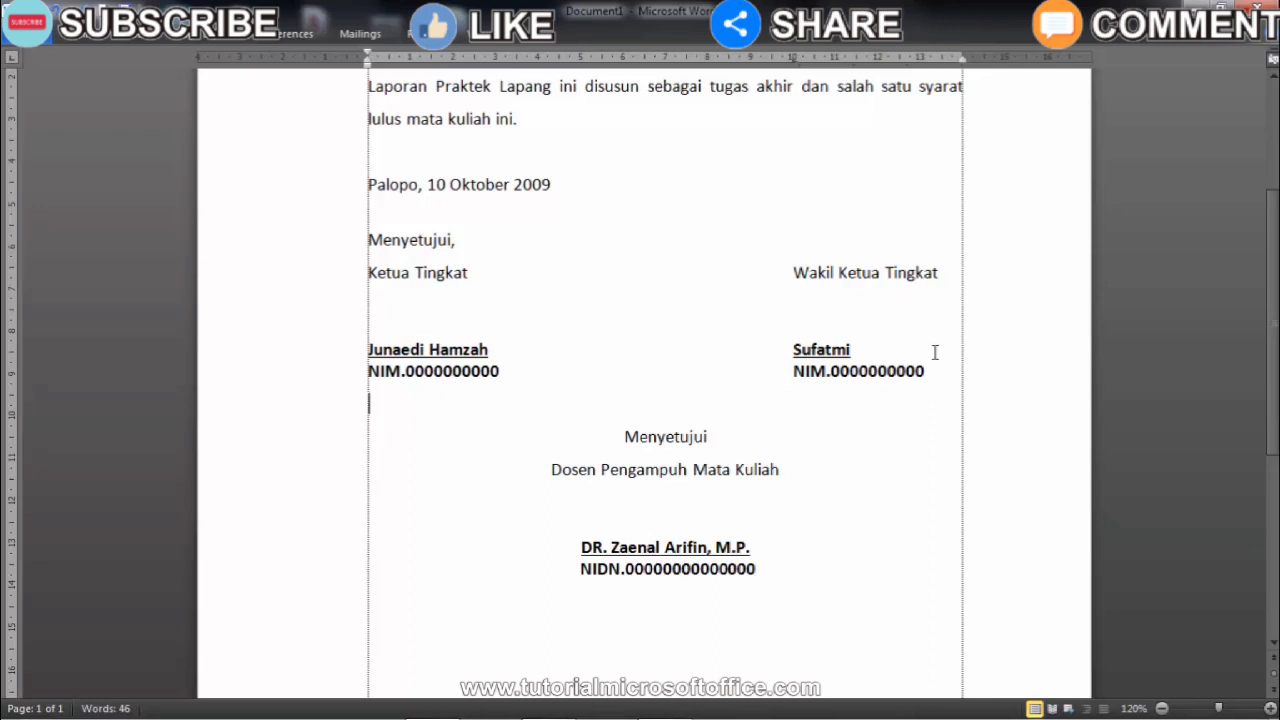
scroll(726, 380, down, 2)
scroll(726, 380, up, 1)
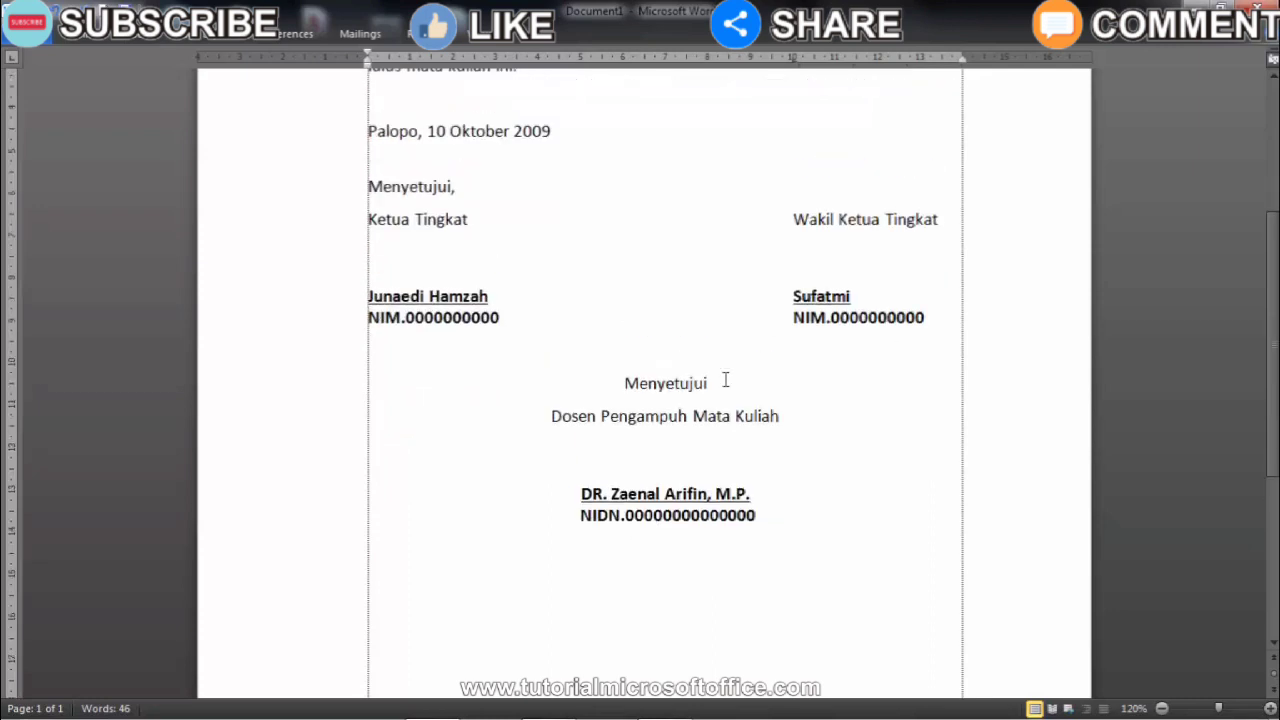